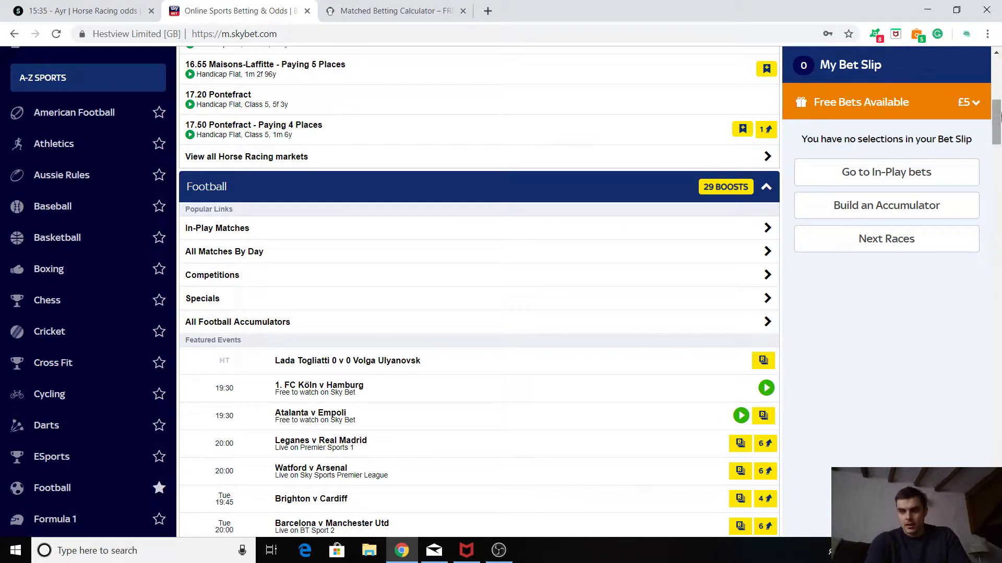
Show the details of the available free bets in the Sky Bet bet slip.
mouse_move(999, 110)
mouse_down()
mouse_move(999, 188)
mouse_move(997, 53)
mouse_move(997, 95)
mouse_up()
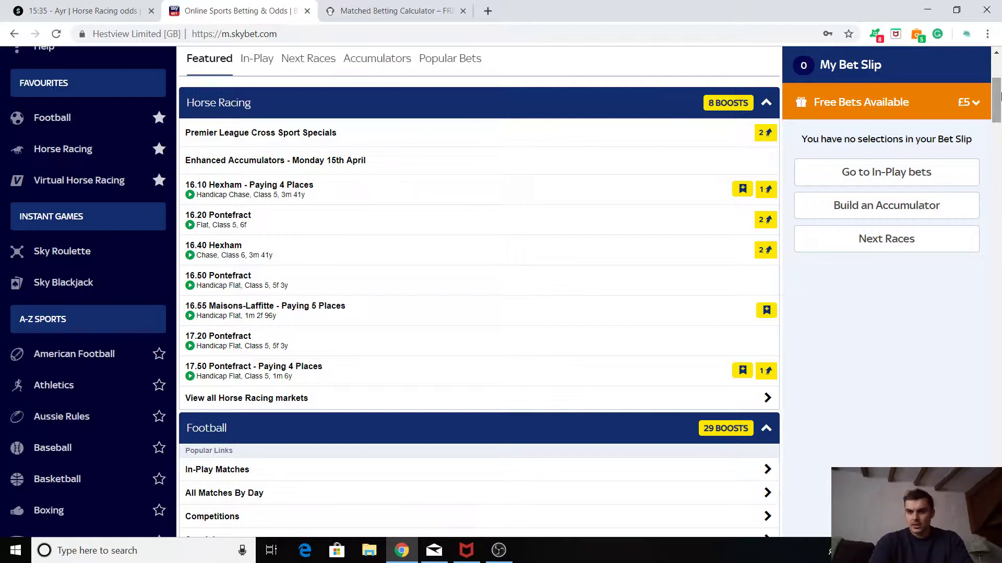
click(962, 103)
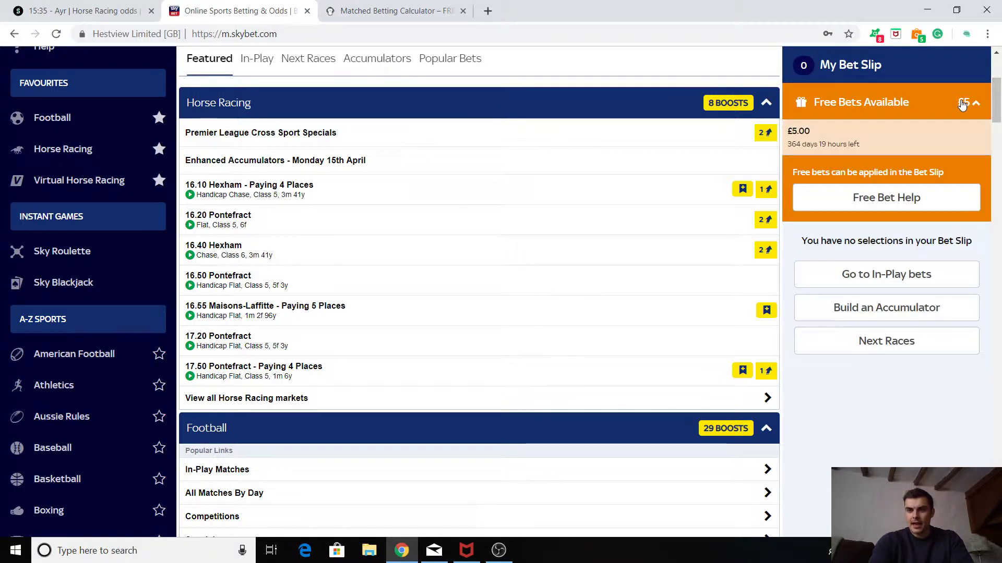
click(962, 103)
click(964, 103)
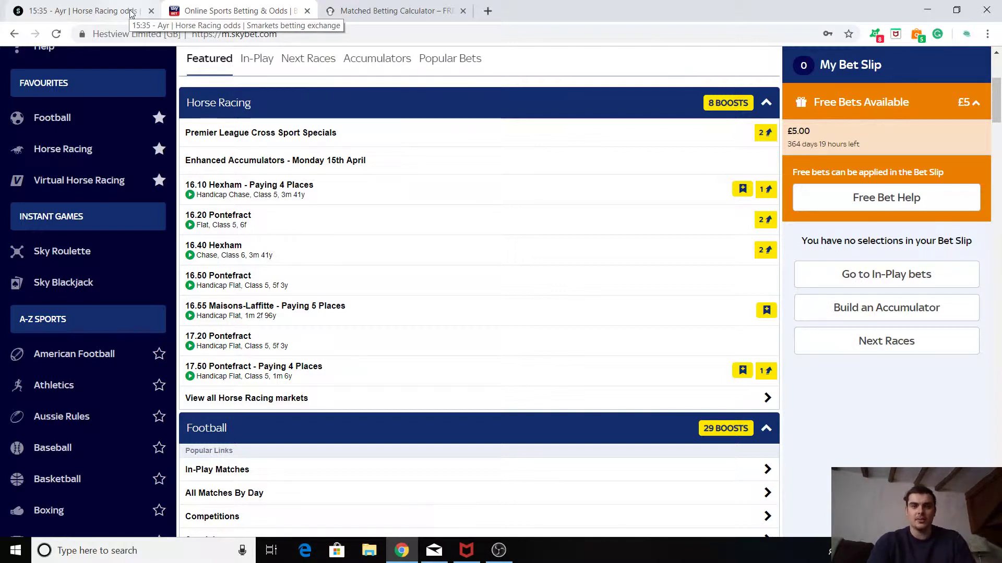
Switch to the OddsMonkey matched betting calculator and set the back stake to £5 for the SNR free bet.
click(392, 11)
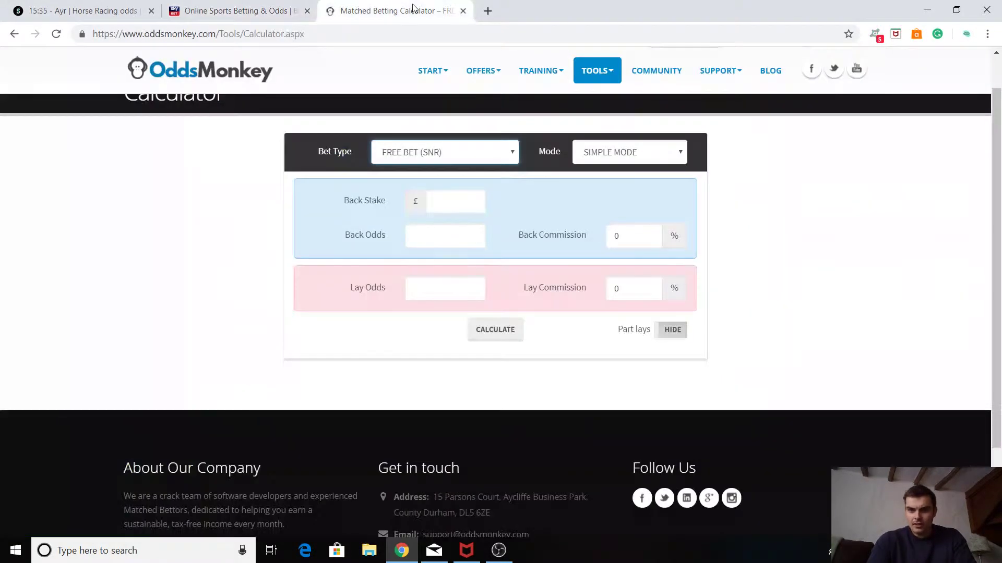
scroll(997, 168, down, 1)
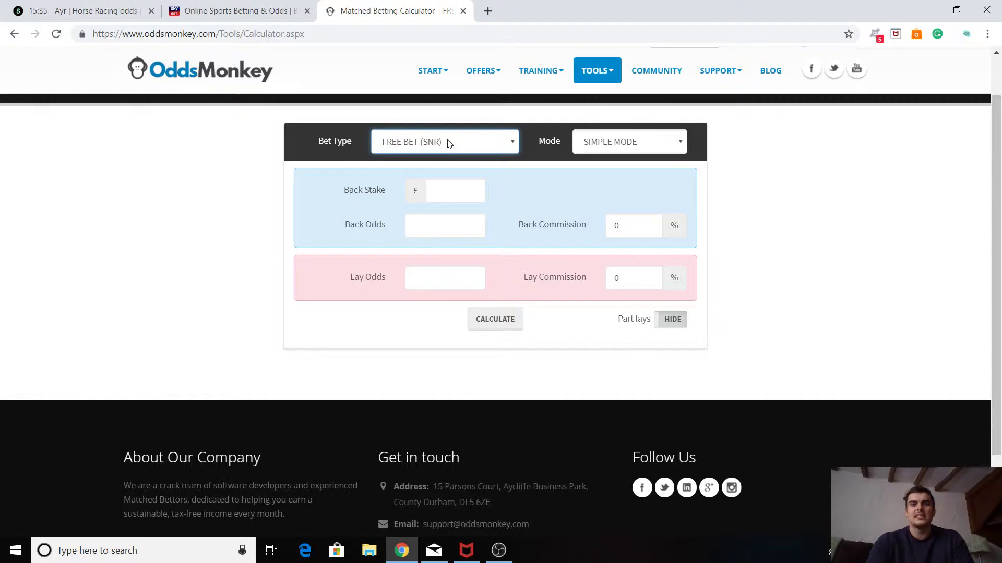
click(441, 187)
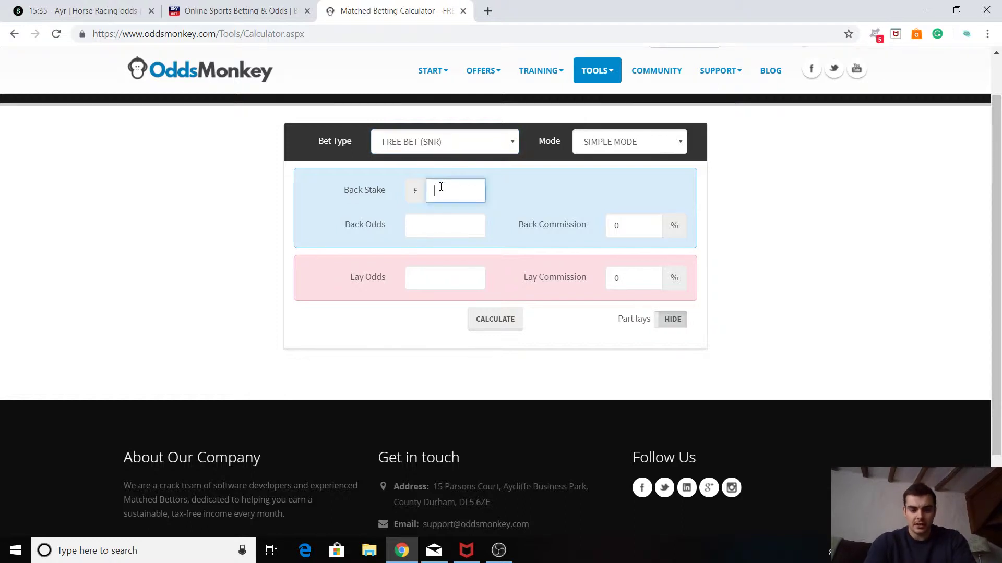
text(5)
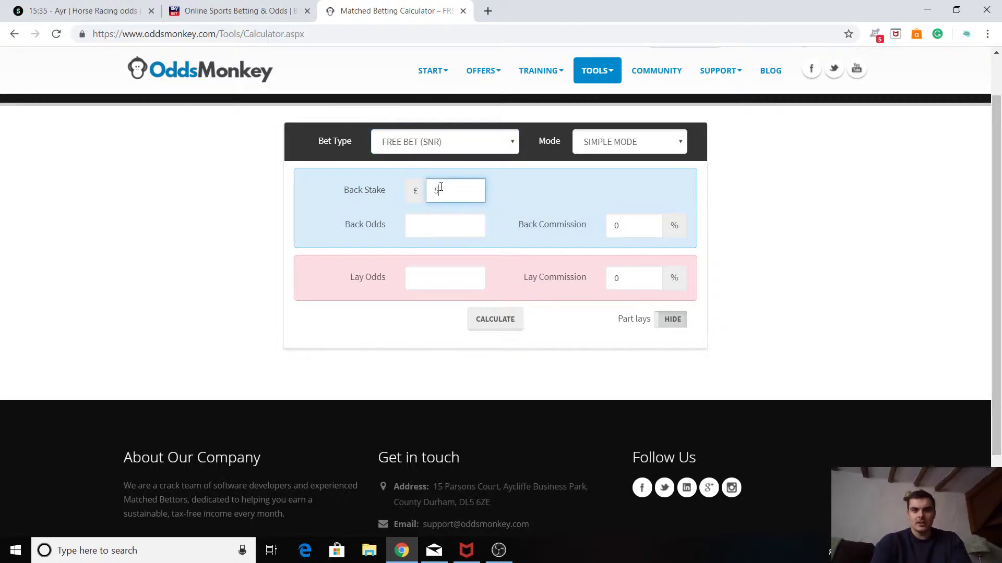
Set the back odds to 1.9 and the lay odds to 1.95 in the calculator.
click(435, 225)
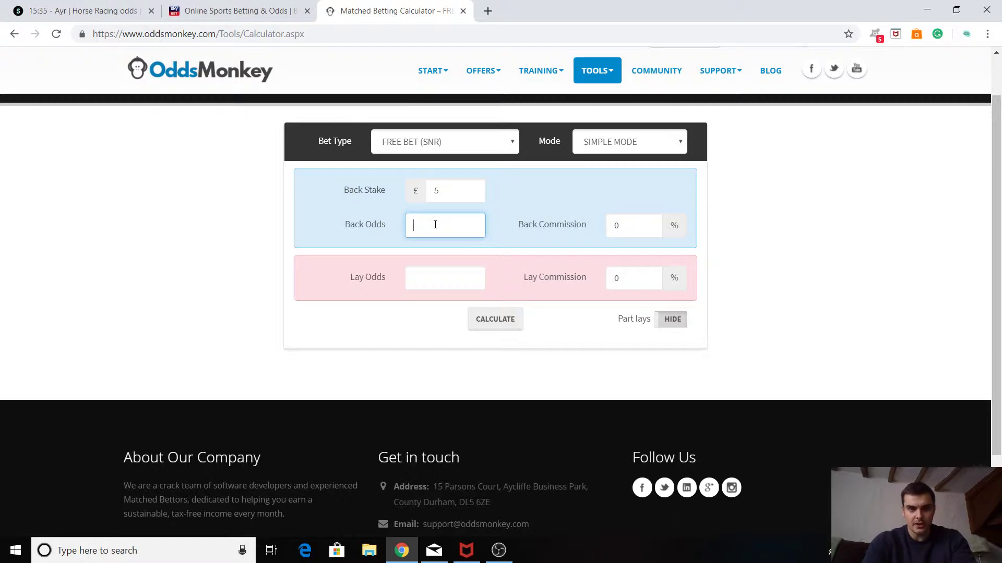
text(1.9)
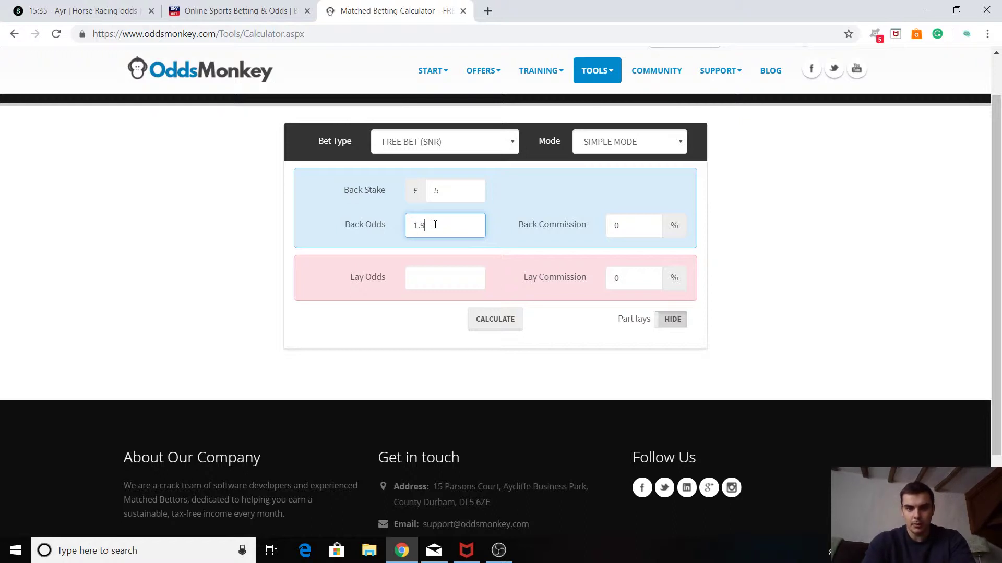
click(424, 274)
text(1)
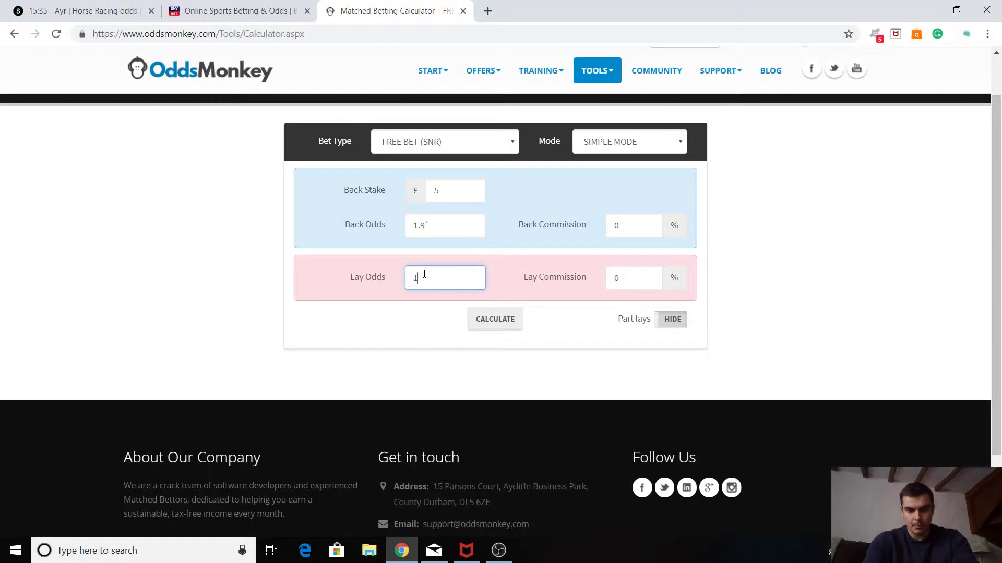
text(.95)
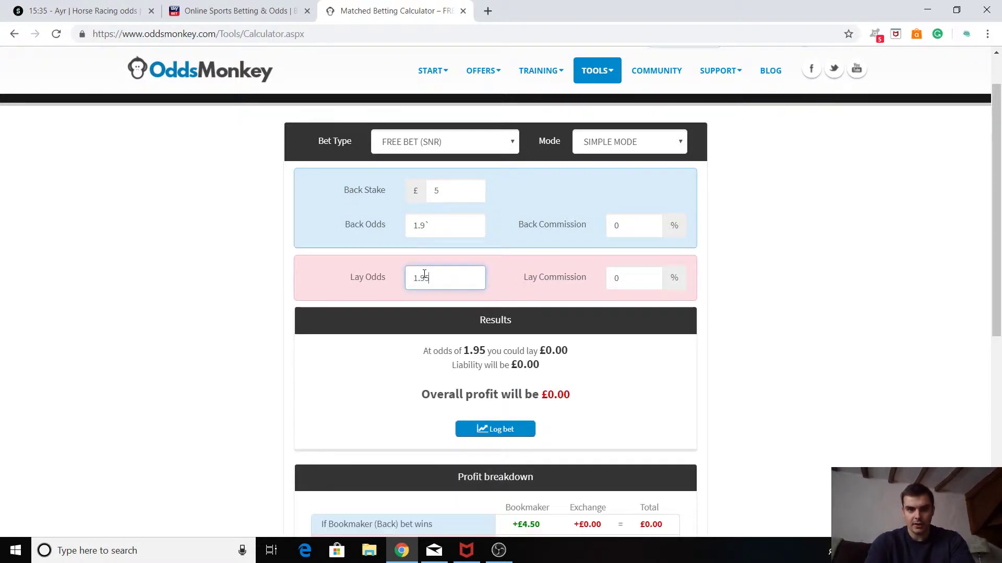
click(629, 275)
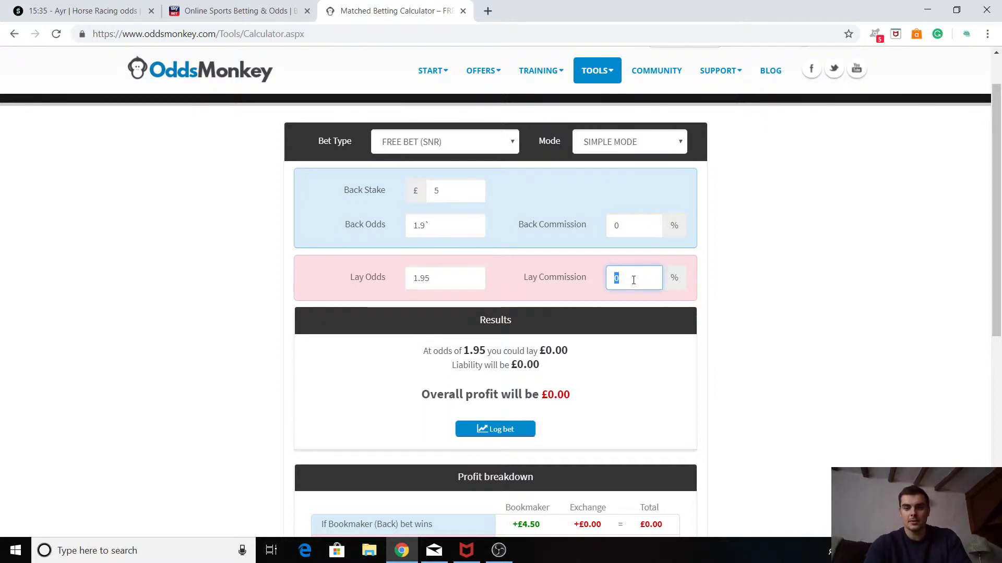
text(5)
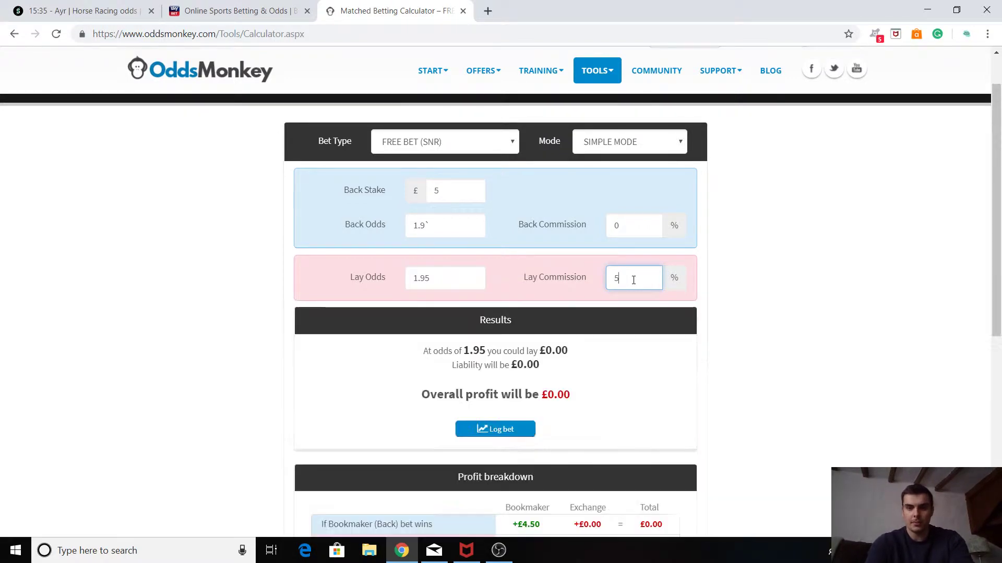
key(BackSpace)
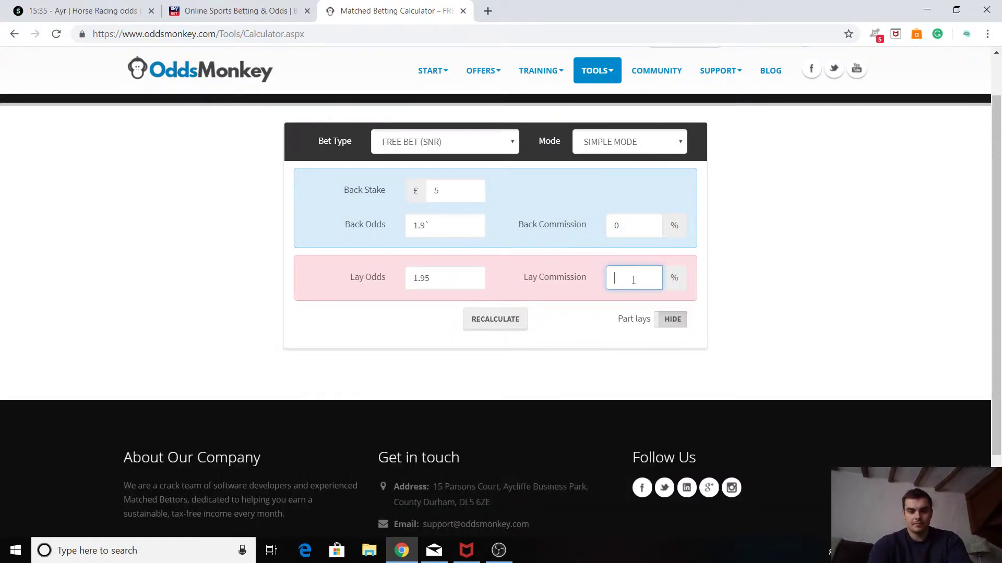
text(0)
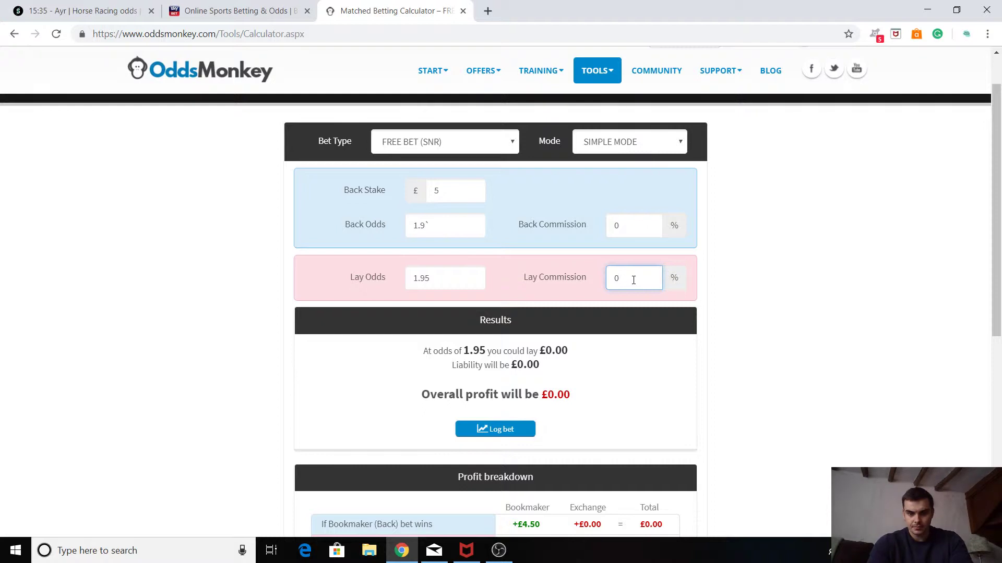
click(447, 273)
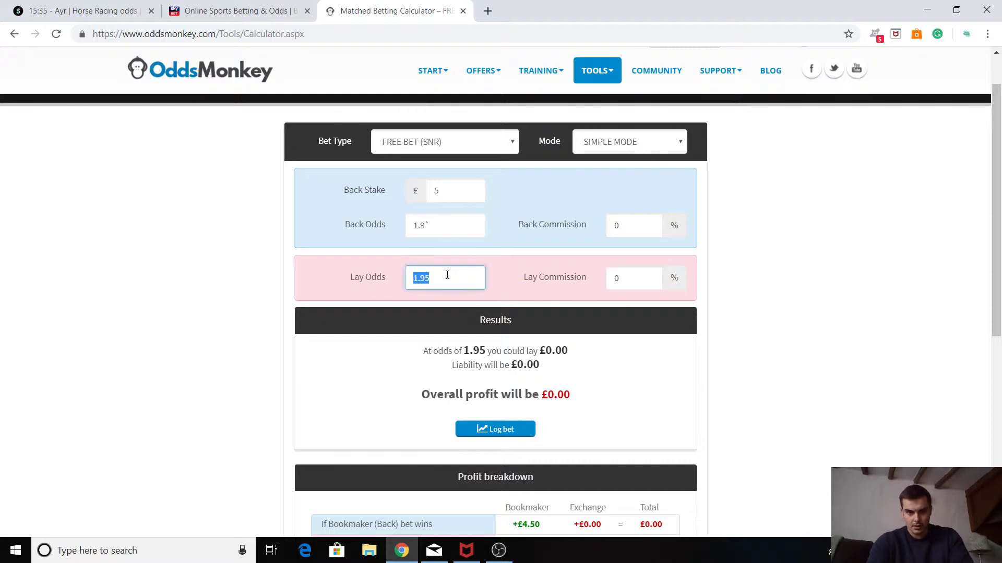
click(649, 228)
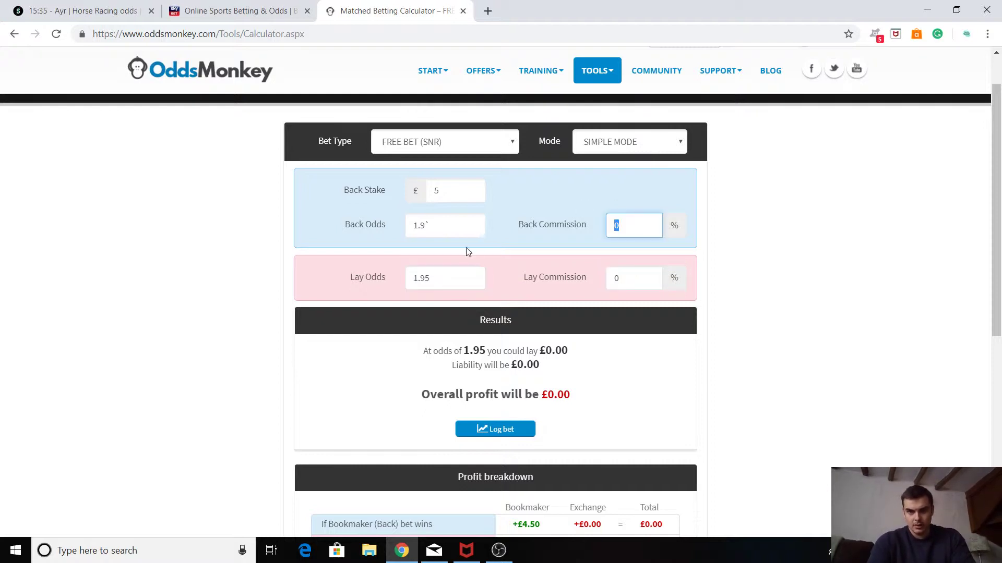
Set the back odds to 2 and the lay odds to 2.05, and view the free bet's profit breakdown.
click(445, 225)
text(2)
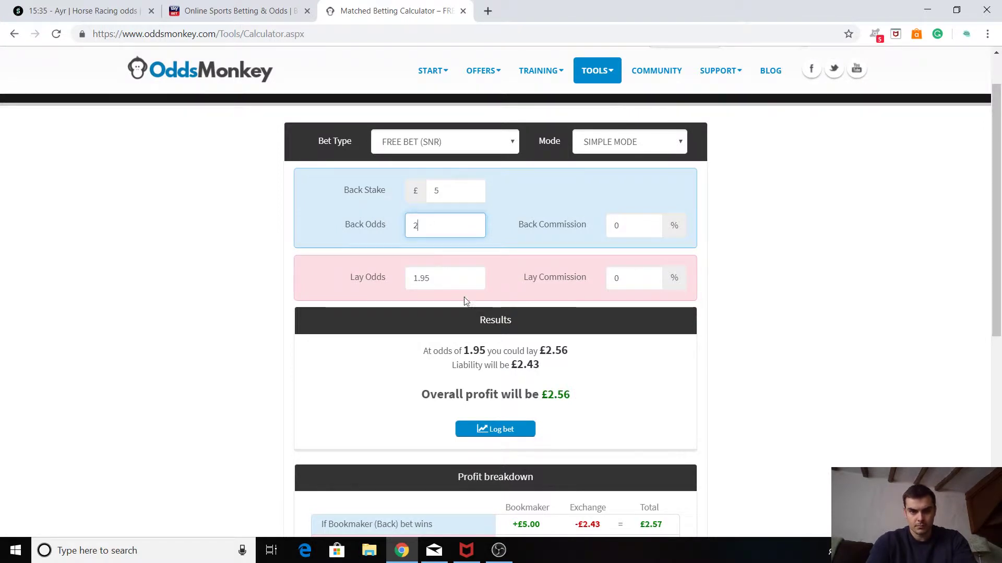
click(450, 265)
key(BackSpace)
key(BackSpace)
key(BackSpace)
key(BackSpace)
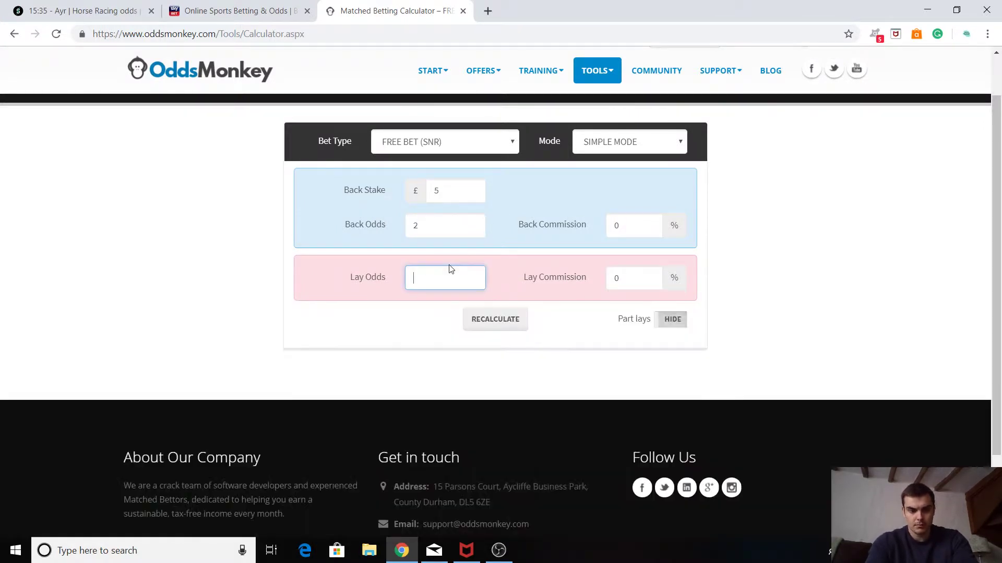
text(2.05)
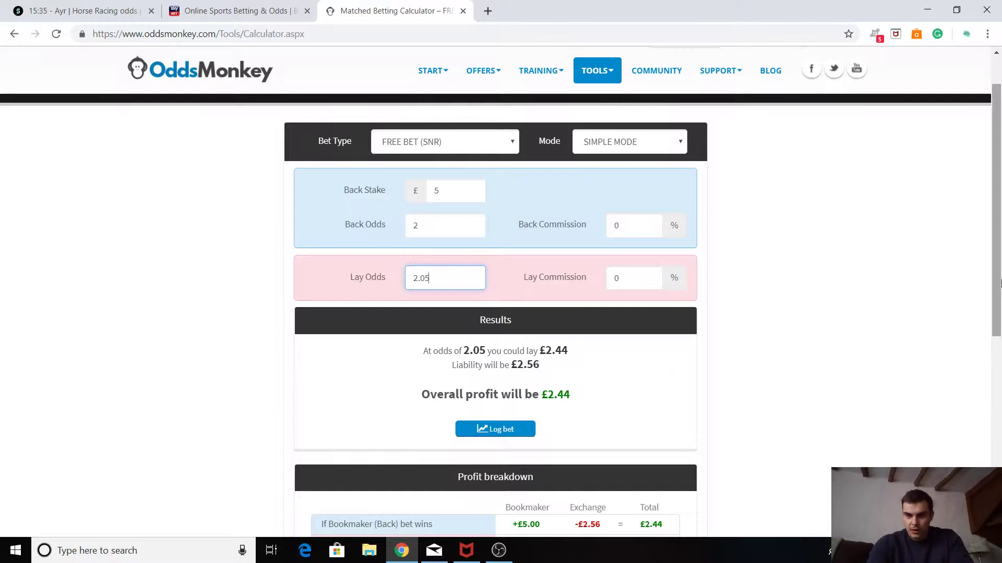
scroll(626, 334, down, 1)
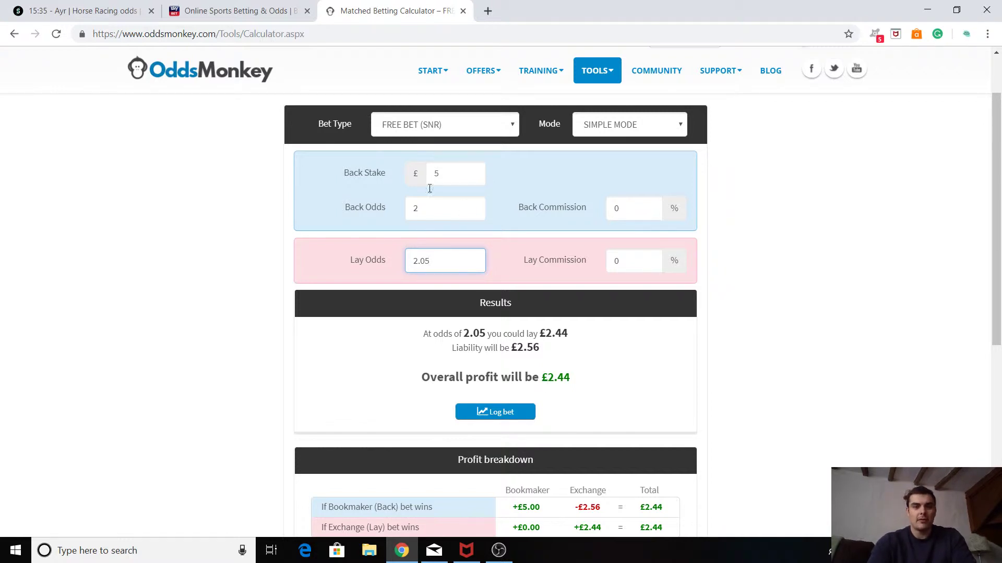
Recalculate the free bet profit with back odds of 6 and lay odds of 6.2.
click(425, 210)
key(BackSpace)
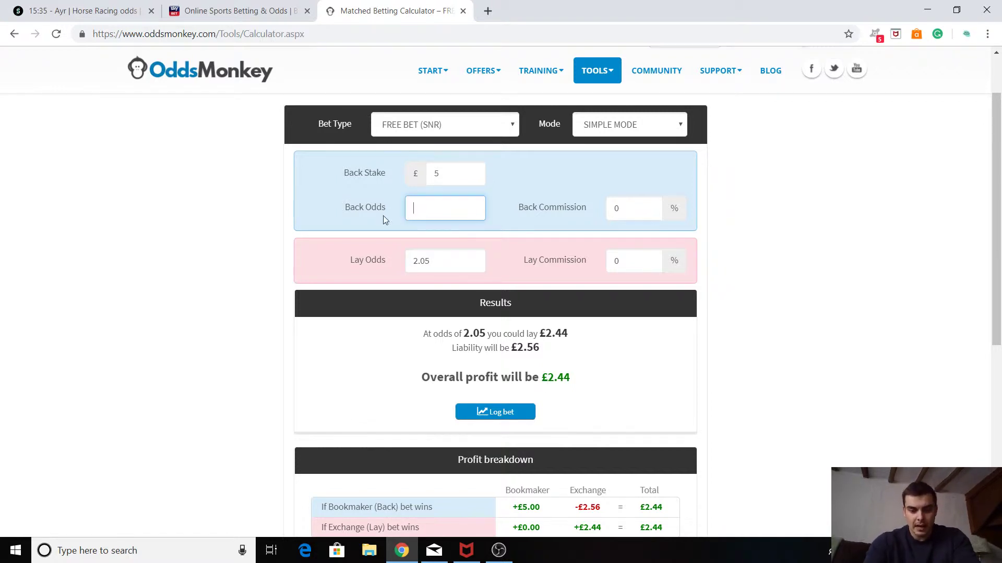
text(6)
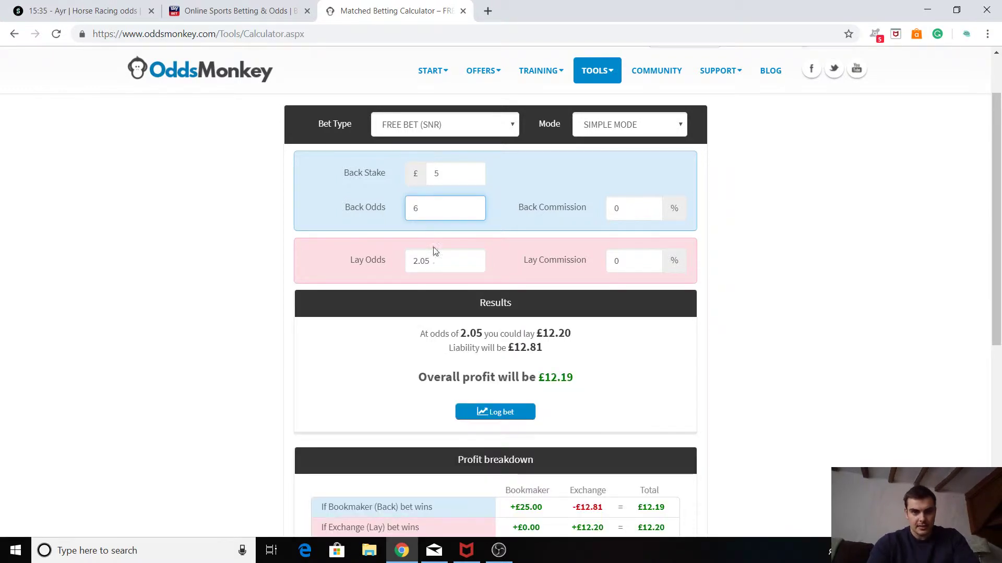
key(Tab)
key(BackSpace)
text(6.2)
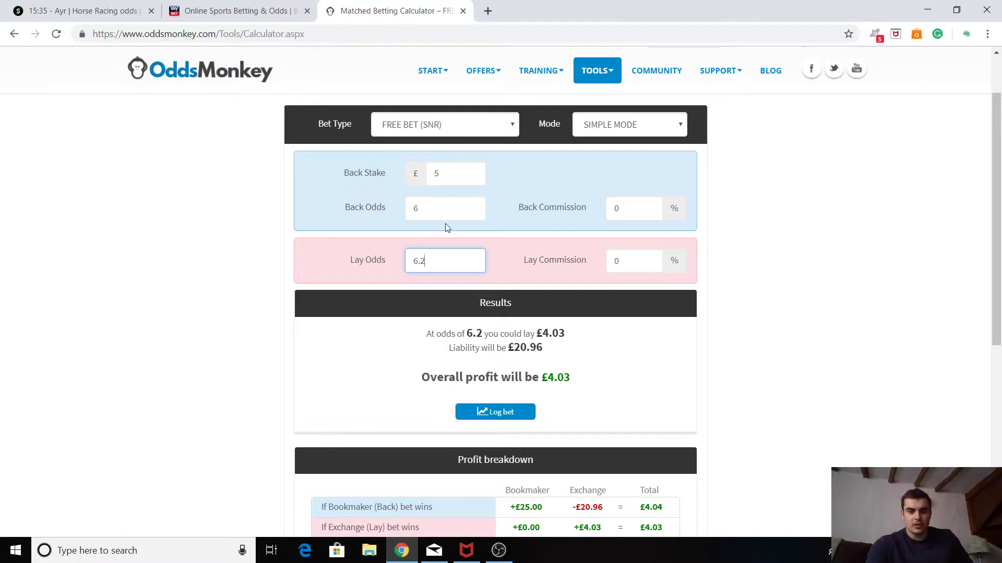
Try lay odds of 6.5 in the calculator and clear both the lay odds and the back odds.
key(BackSpace)
text(5)
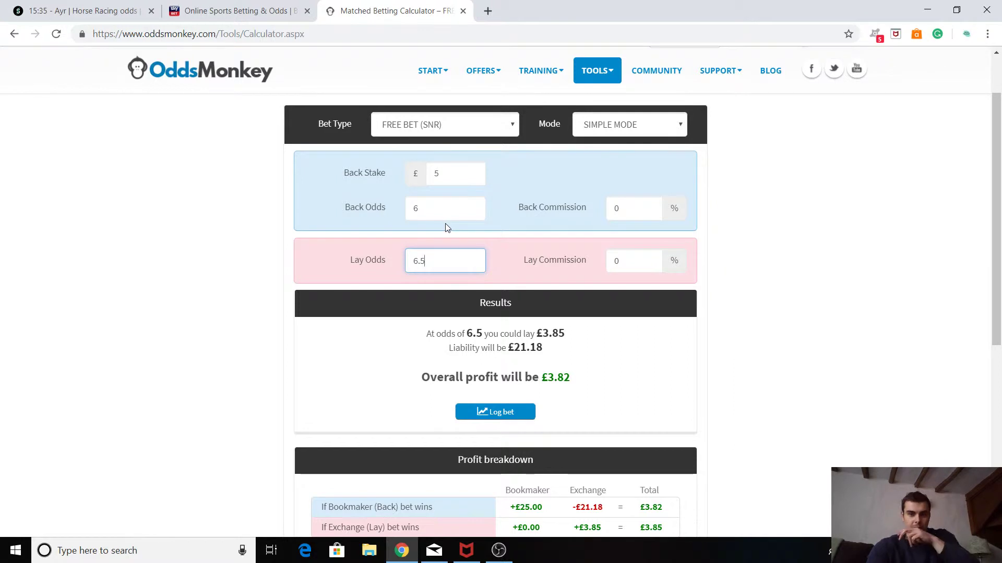
key(BackSpace)
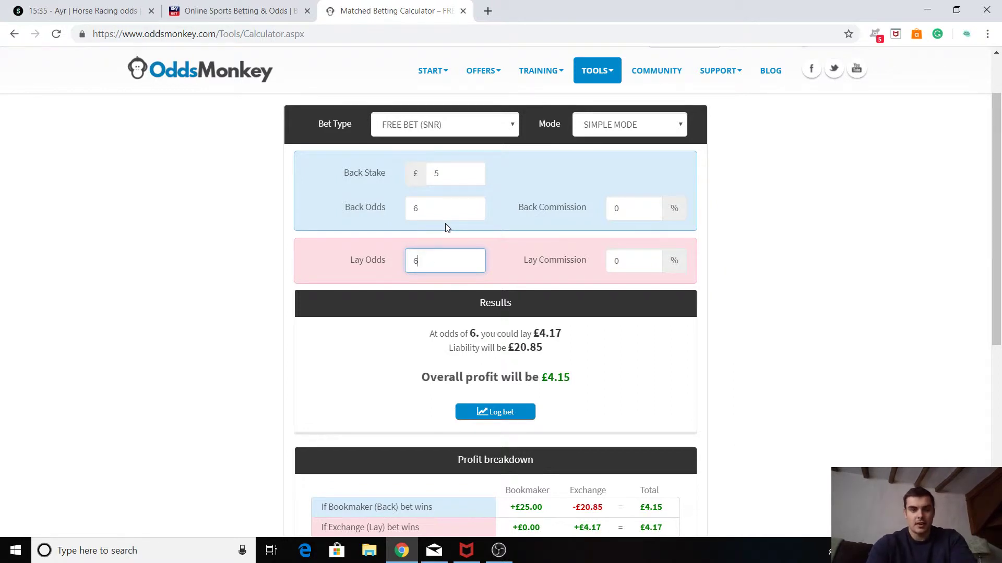
key(BackSpace)
click(444, 213)
key(BackSpace)
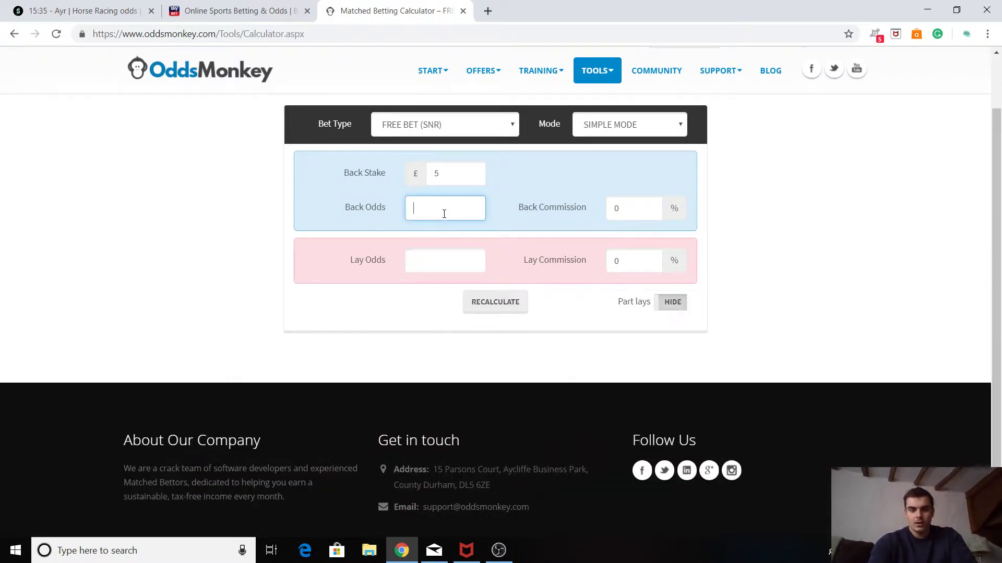
Switch to Sky Bet and open the Watford v Arsenal match from the football section.
click(218, 9)
drag(998, 99, 999, 68)
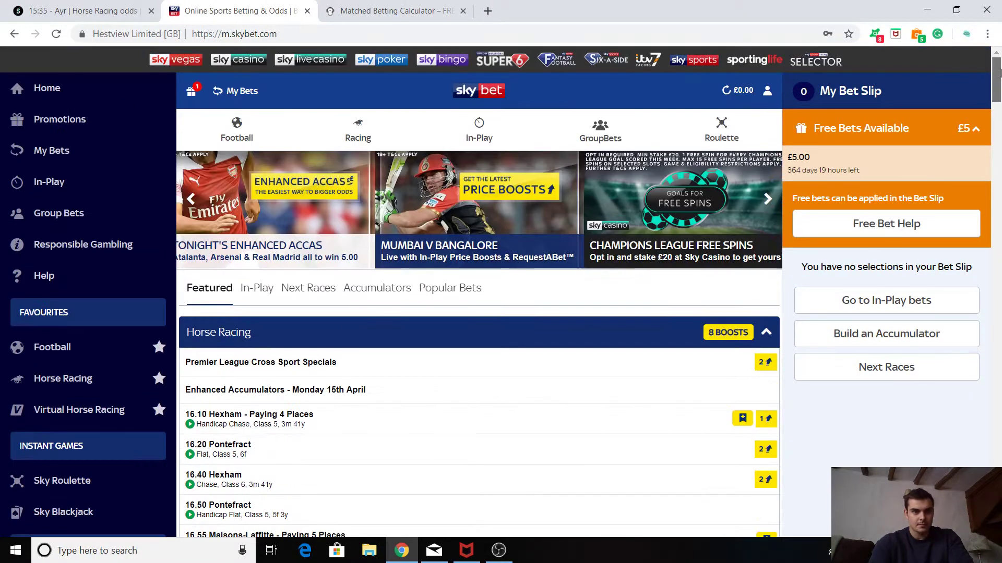
click(55, 91)
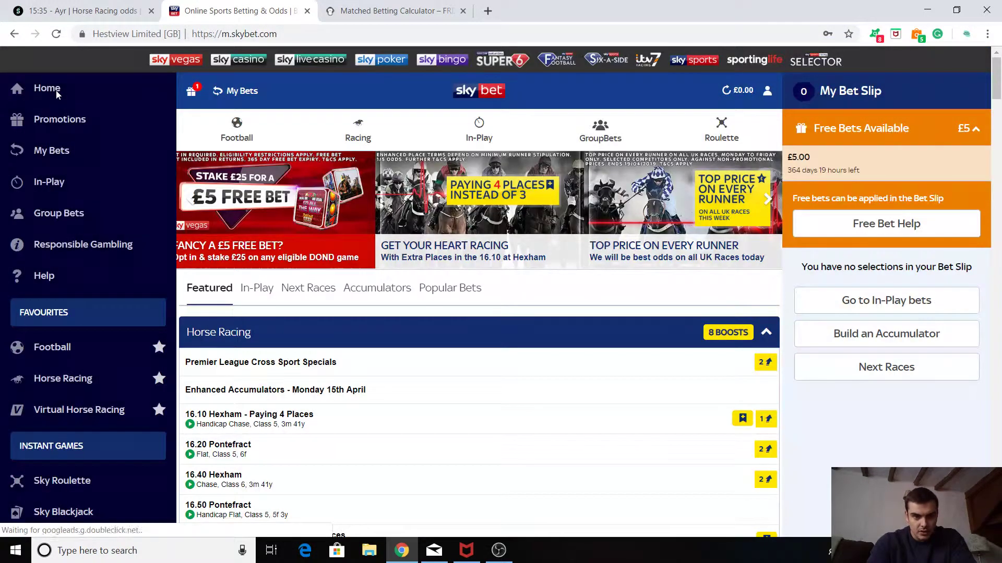
click(63, 357)
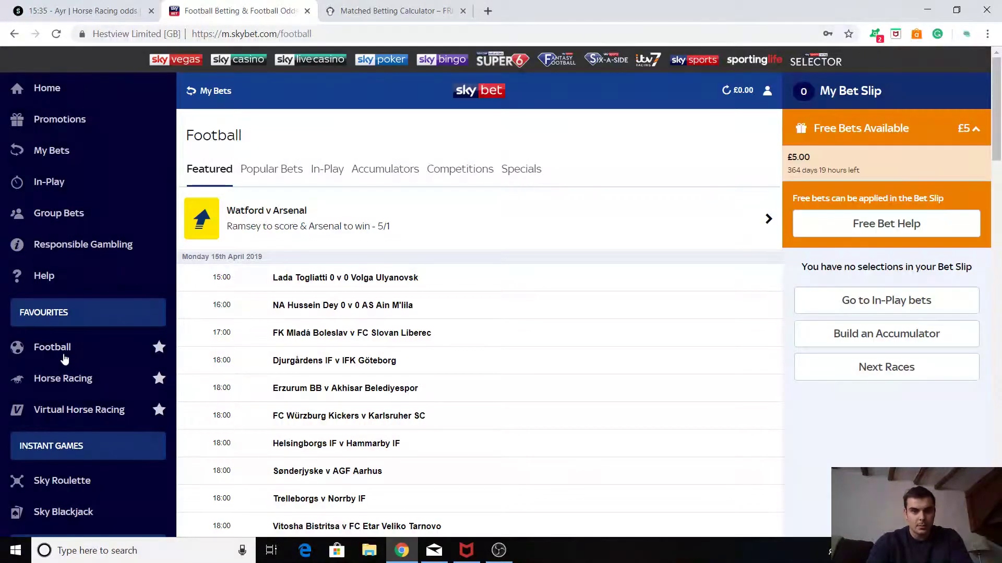
click(342, 215)
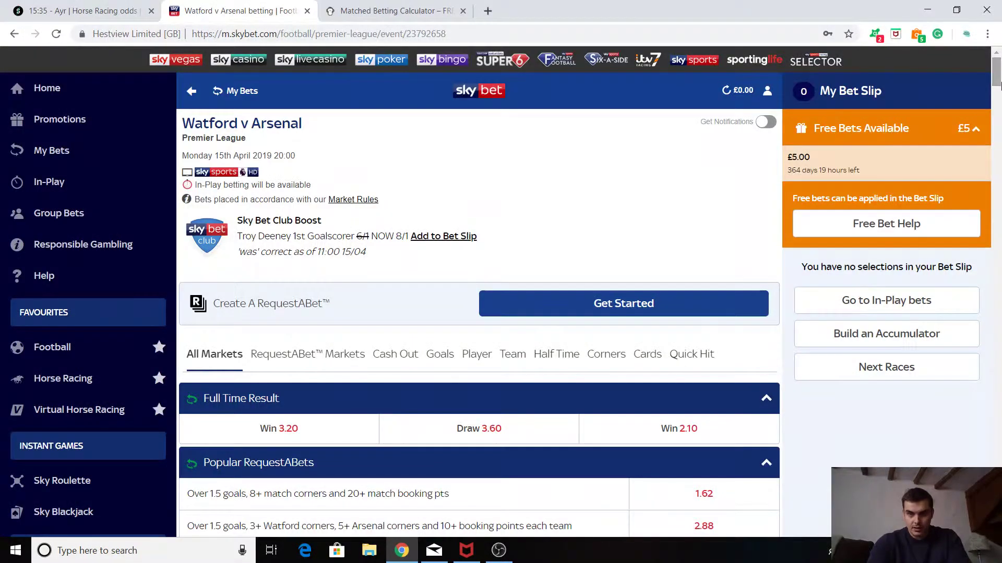
Switch to the Smarkets exchange and open the Watford vs. Arsenal event from the football section.
click(106, 10)
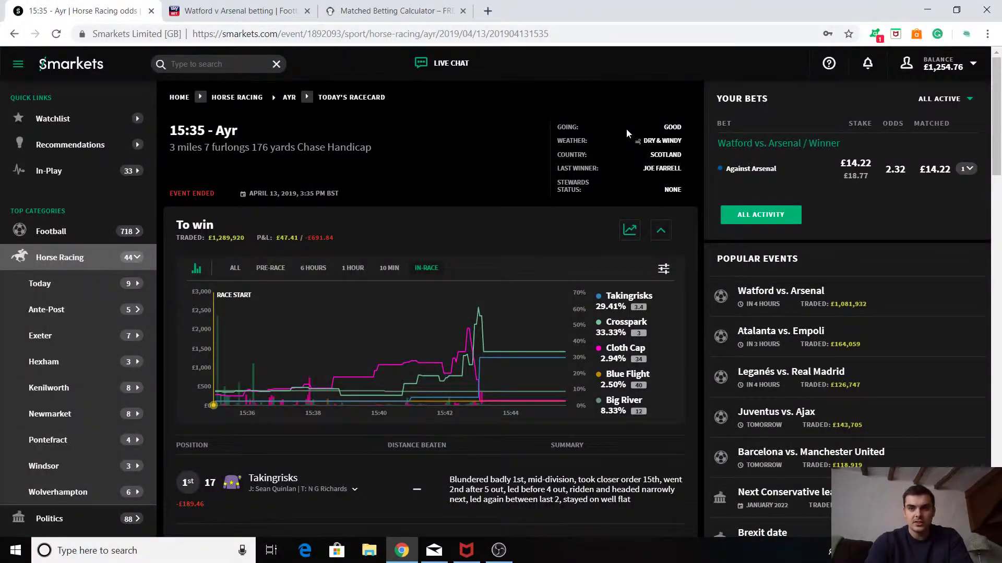
drag(1000, 153, 1000, 161)
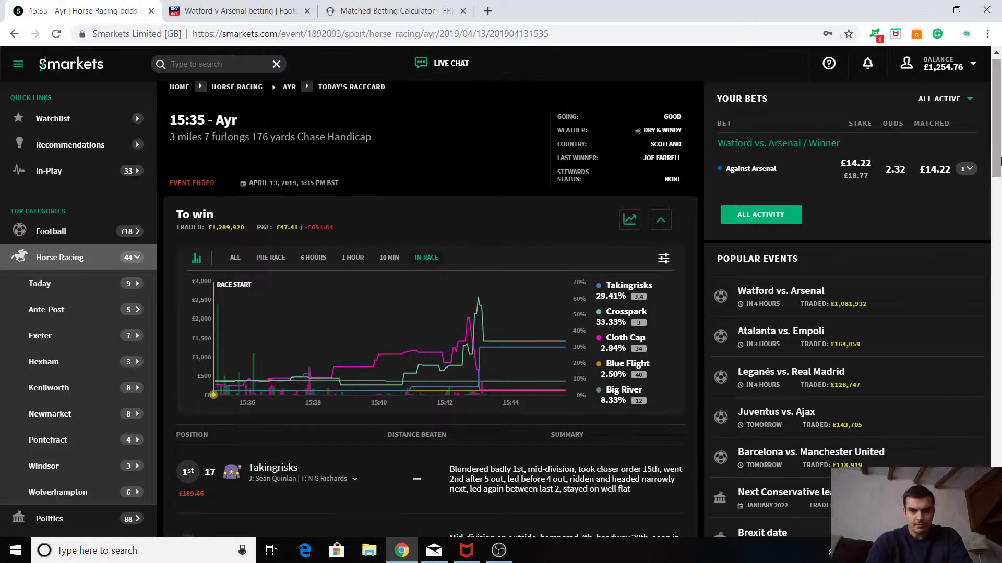
click(51, 237)
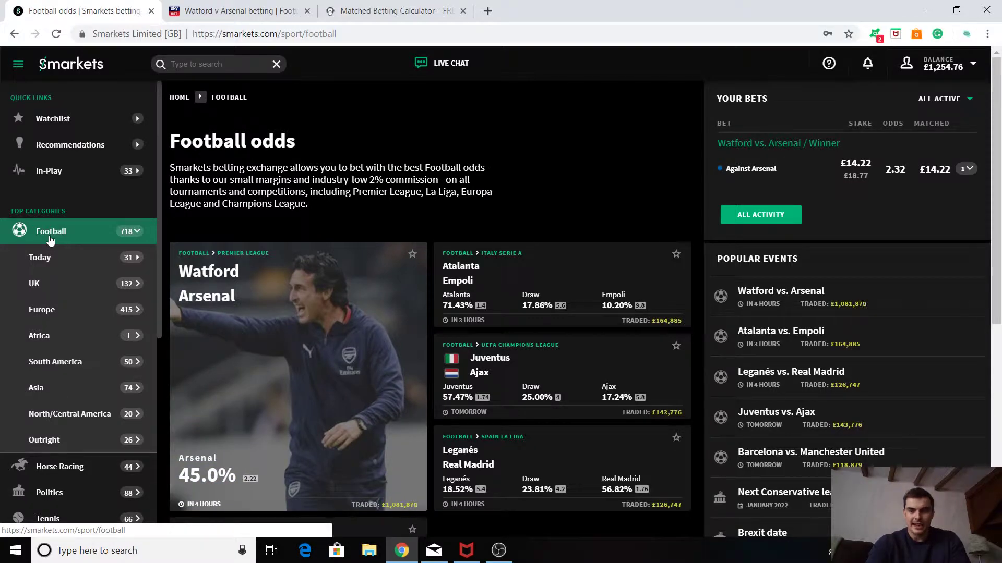
click(299, 321)
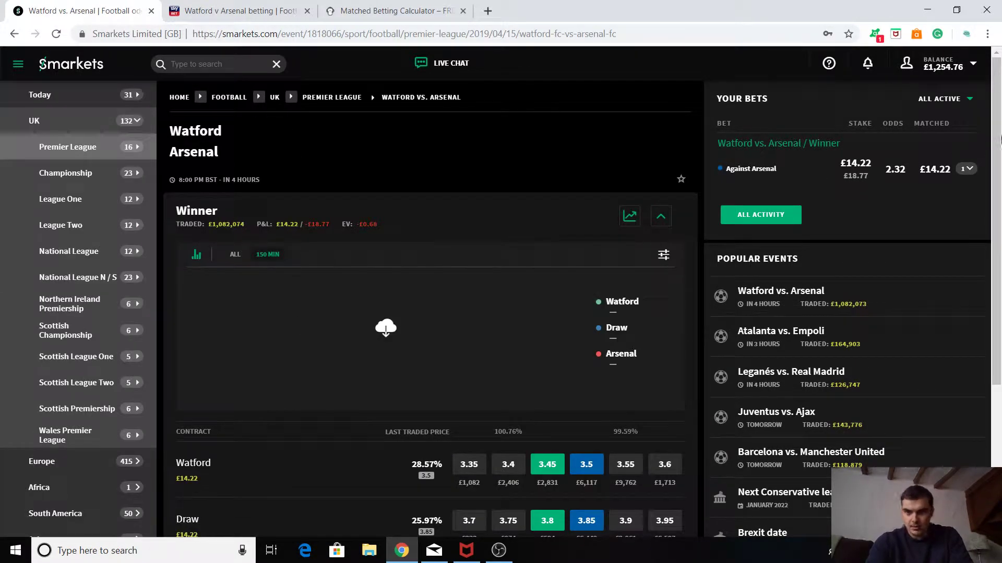
Compare the Watford v Arsenal match result odds on Smarkets with the Full Time Result odds on Sky Bet.
scroll(1000, 167, down, 9)
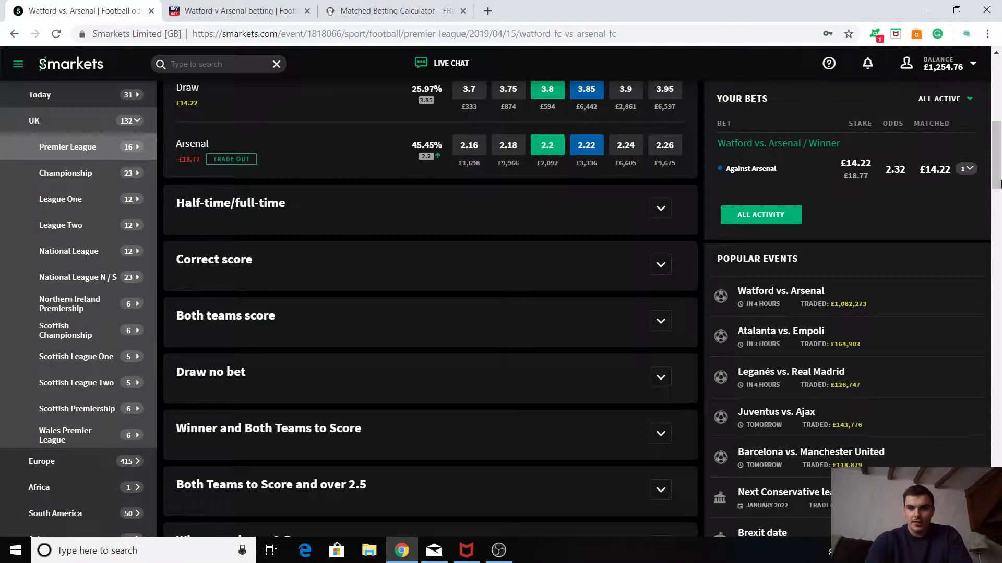
scroll(1000, 183, up, 2)
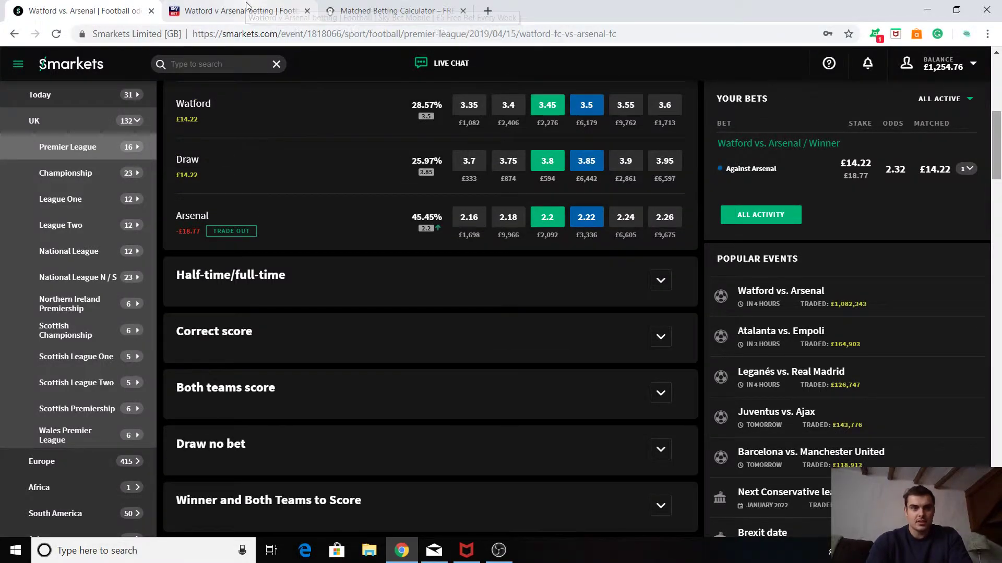
click(247, 7)
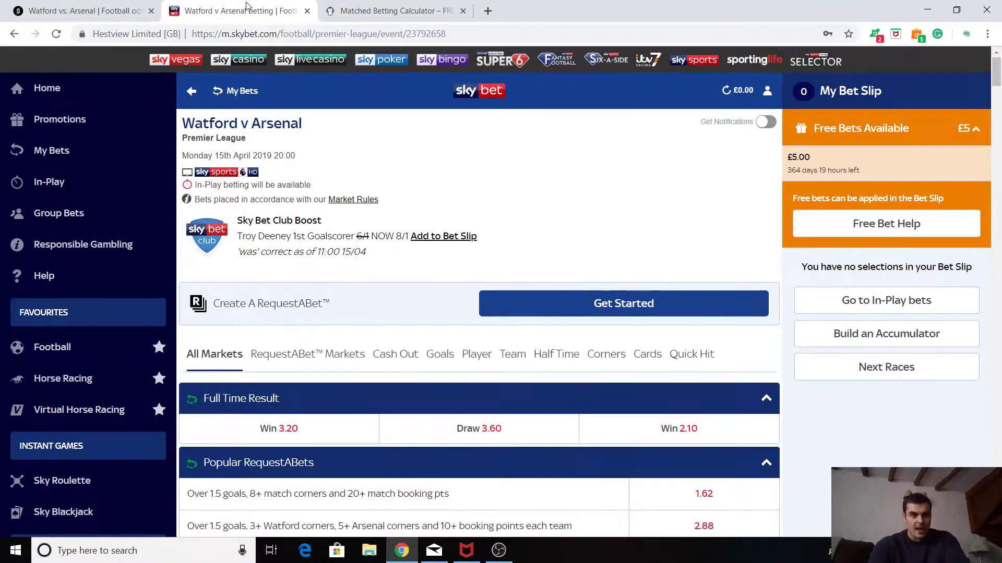
click(58, 8)
click(219, 6)
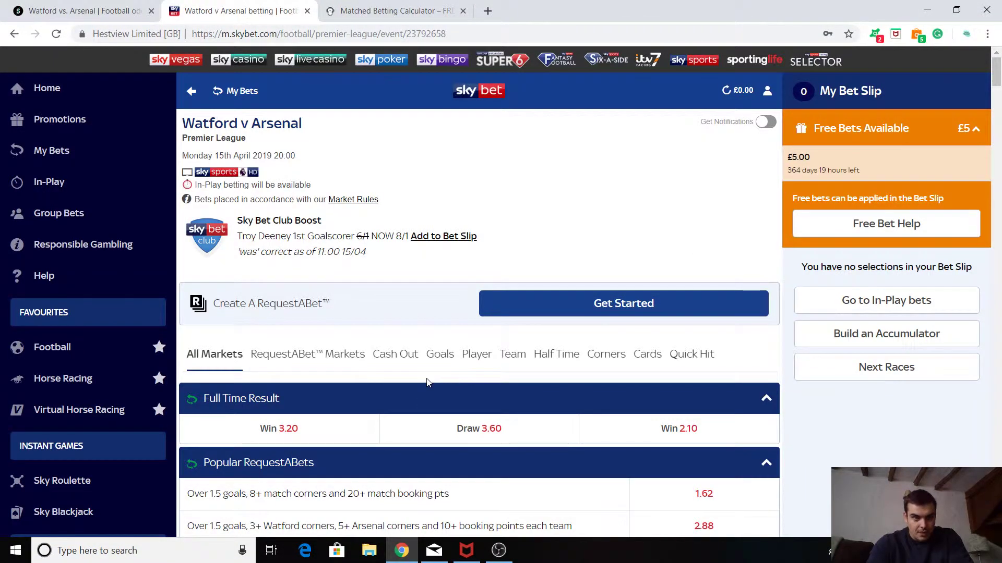
click(109, 6)
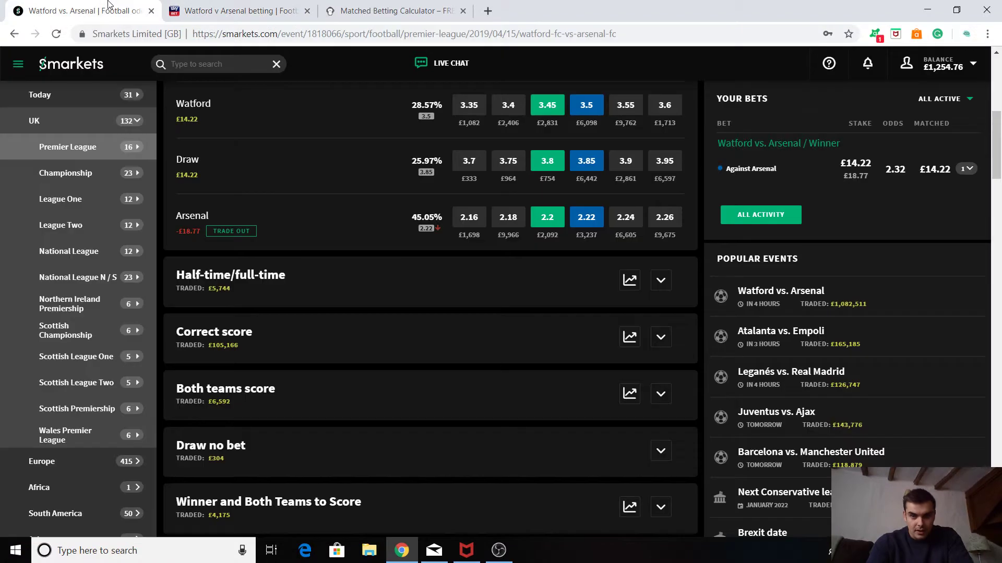
click(201, 6)
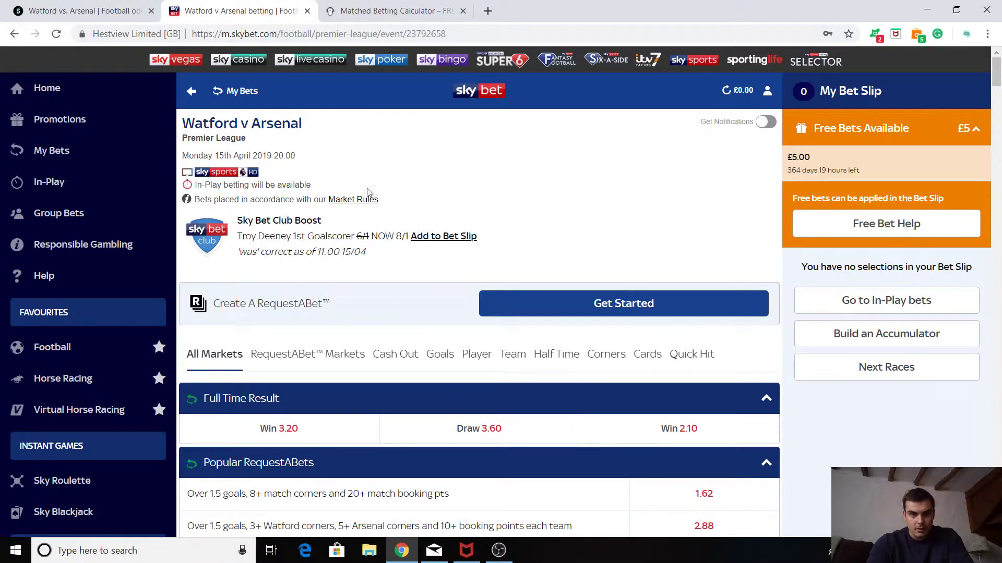
Calculate the free bet profit for the draw in OddsMonkey, using back odds of 3.6 and Smarkets lay odds of 3.85.
click(376, 10)
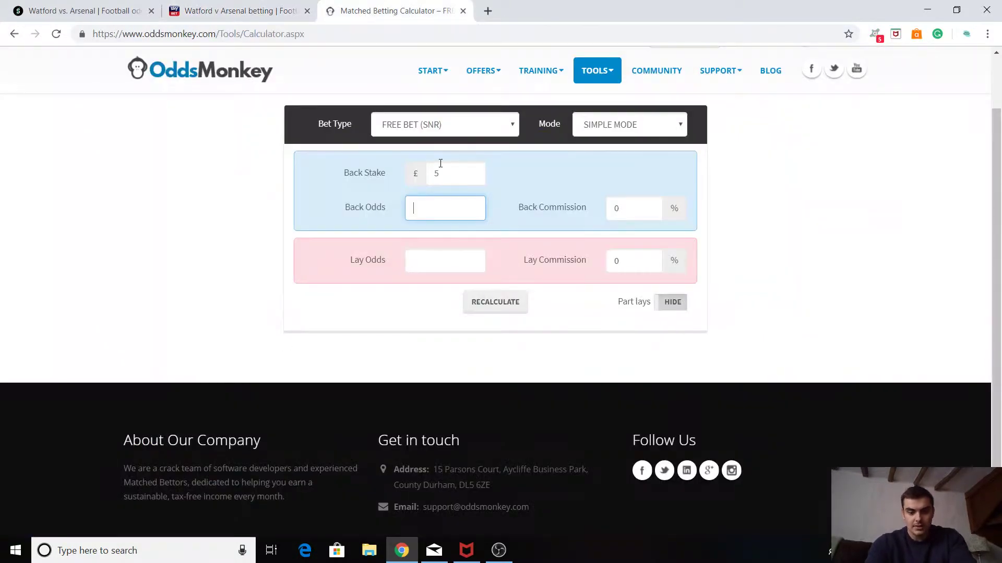
click(425, 250)
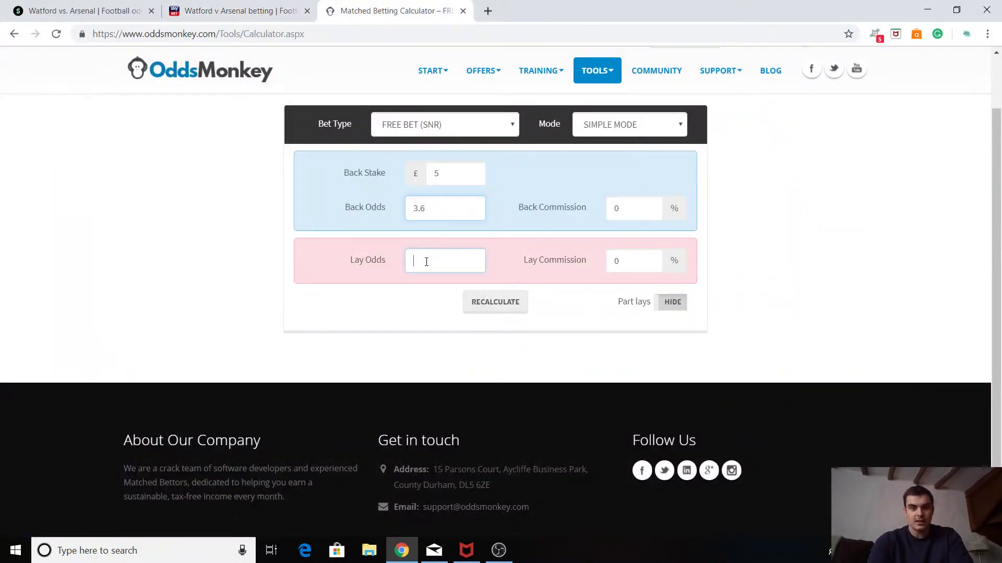
click(78, 11)
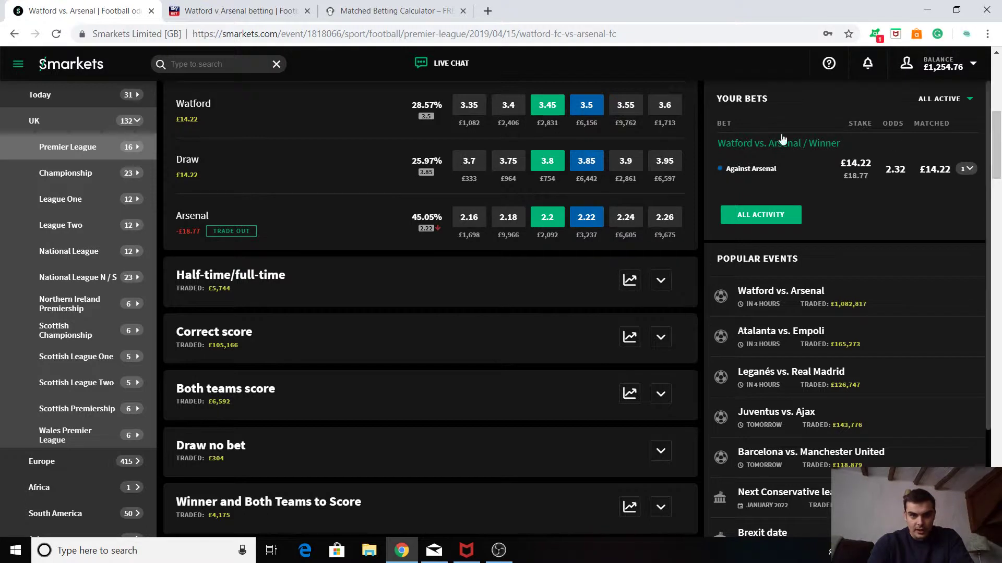
drag(997, 159, 1000, 146)
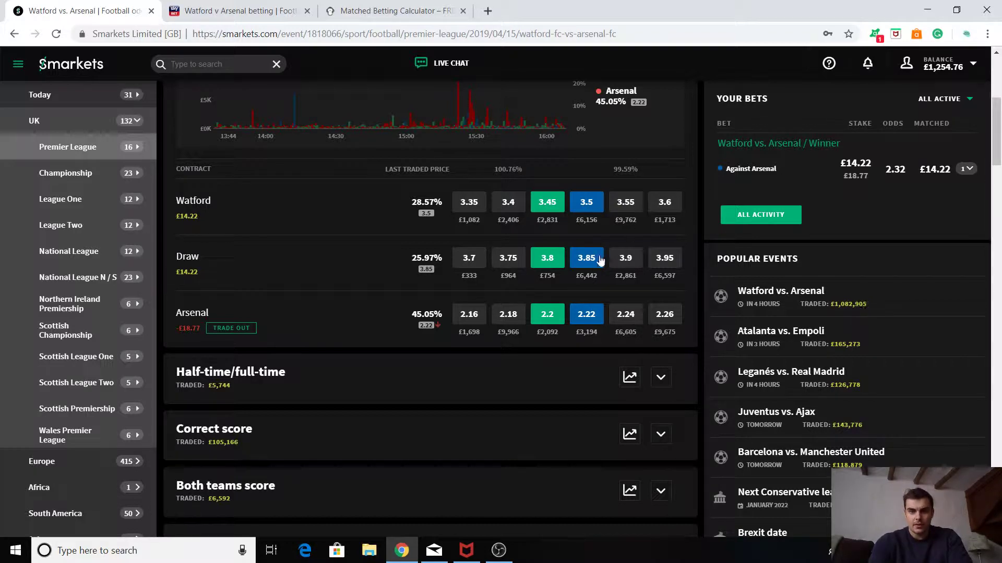
click(344, 10)
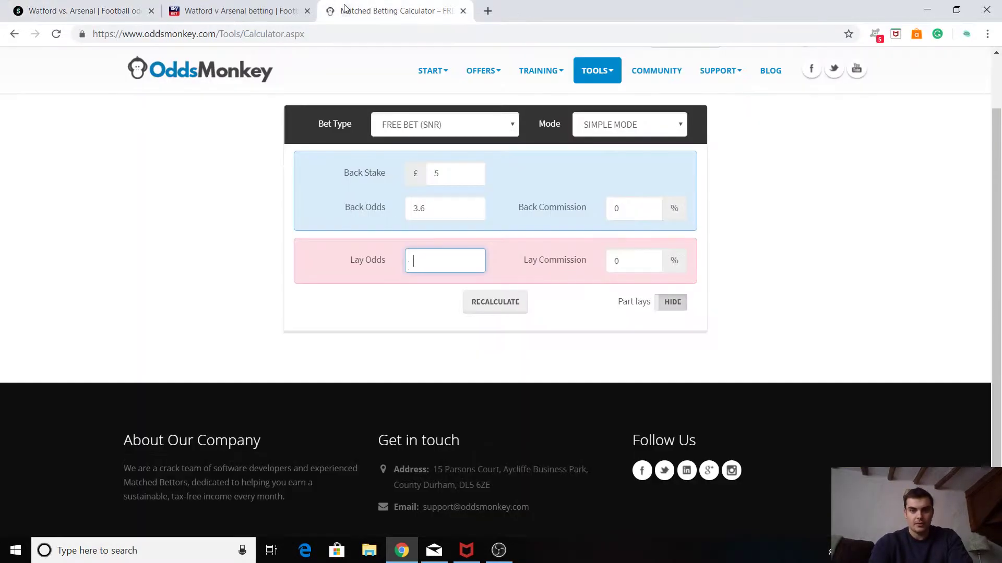
text(3.8)
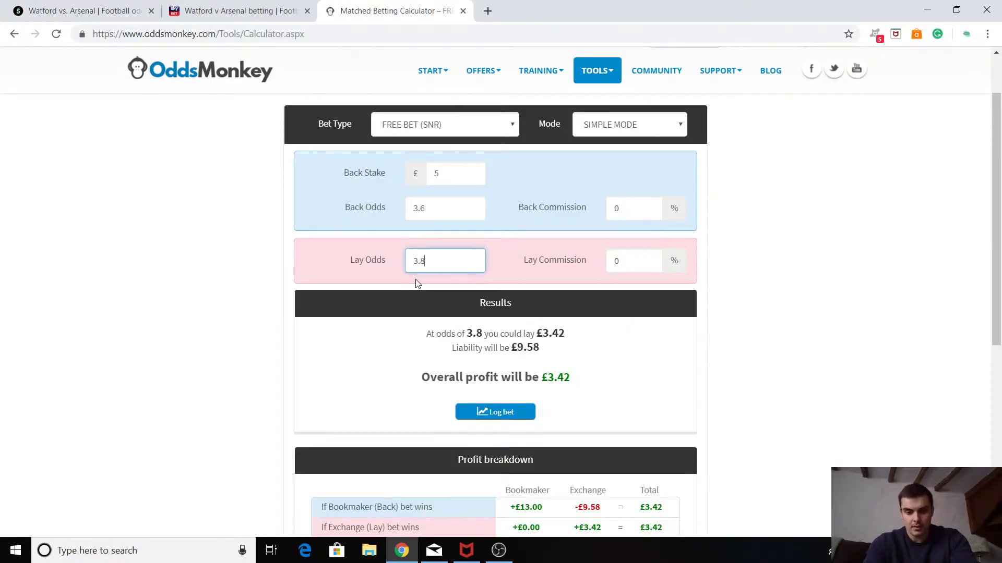
text(5)
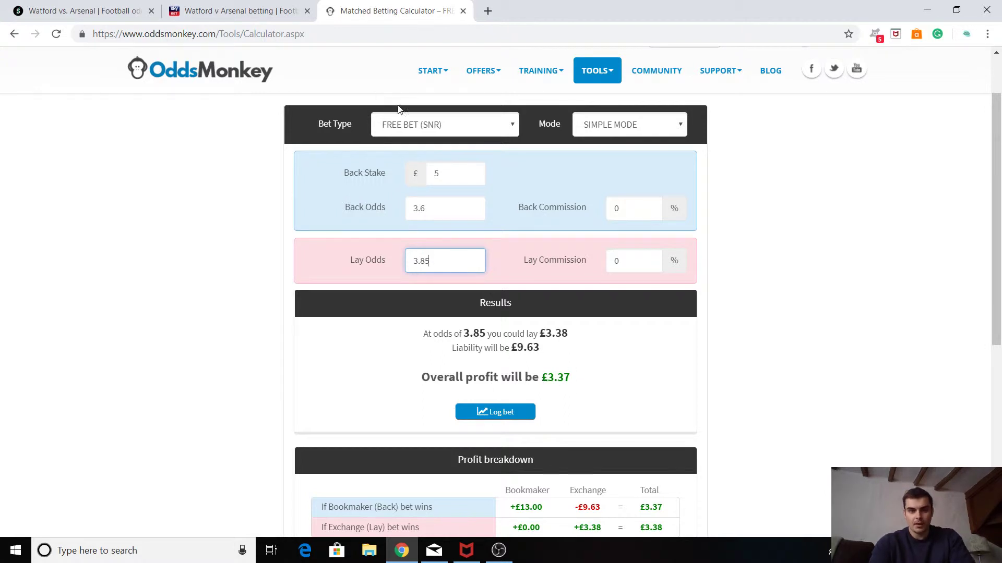
Try the Normal bet type in the calculator and switch back to Free Bet (SNR).
click(398, 120)
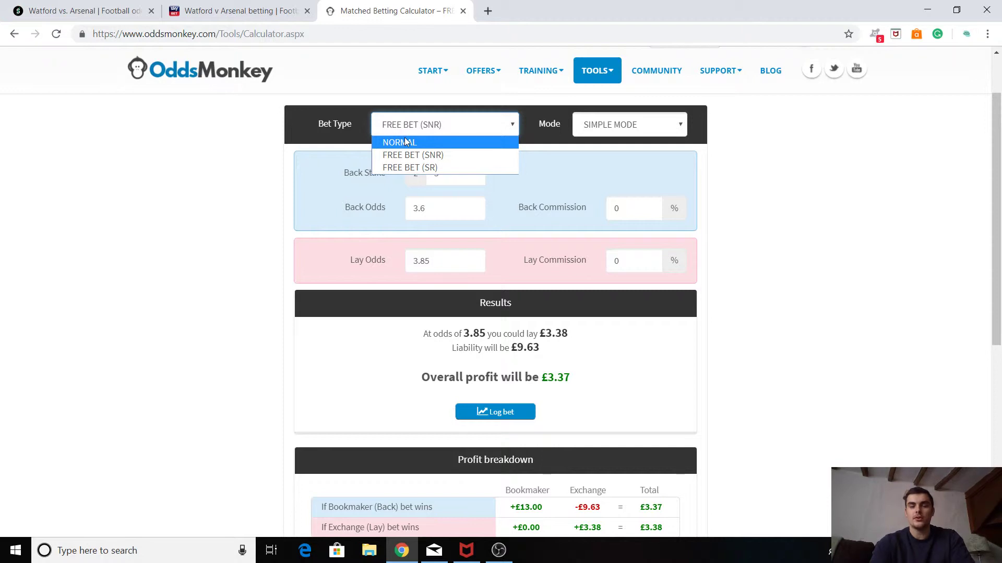
click(405, 142)
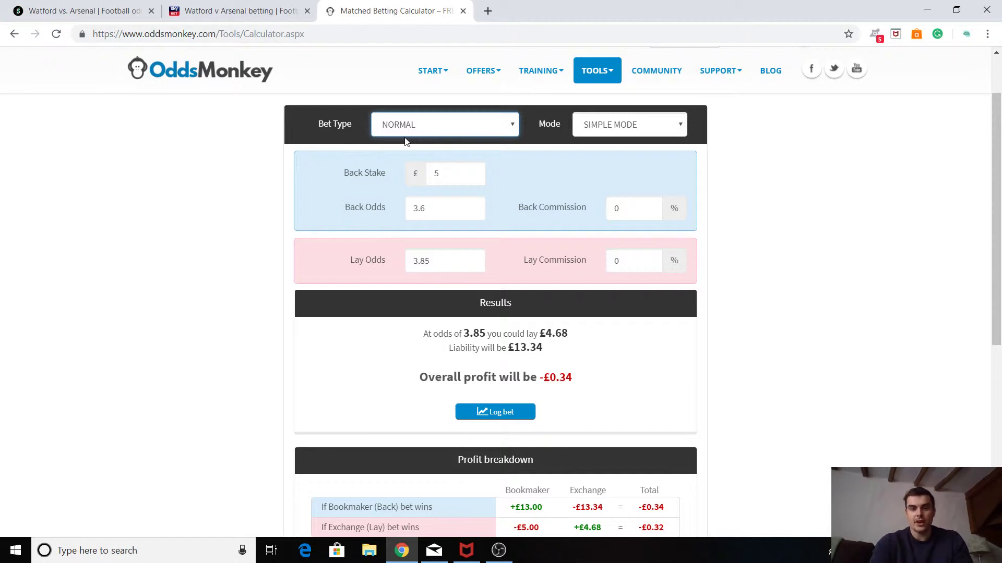
click(413, 131)
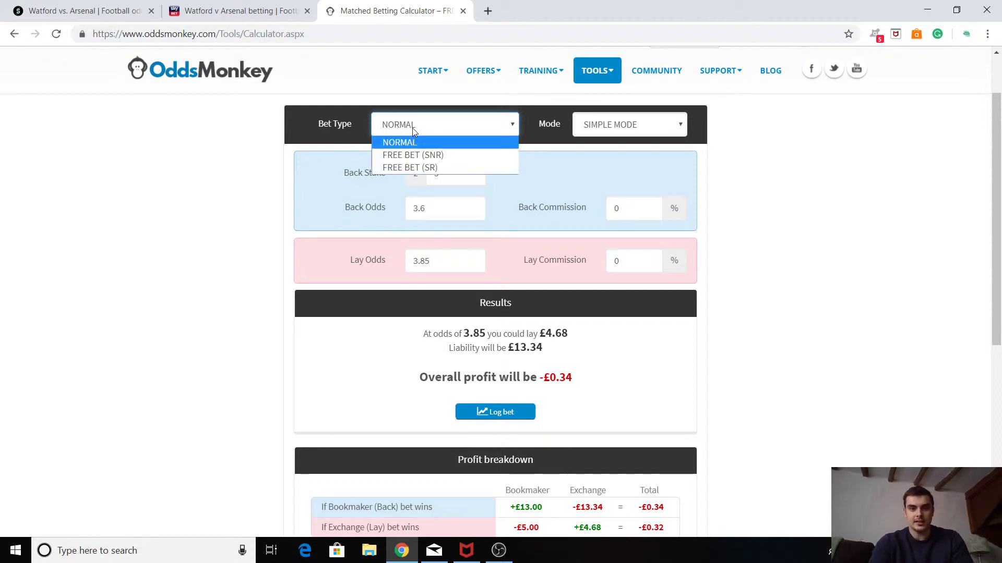
click(415, 154)
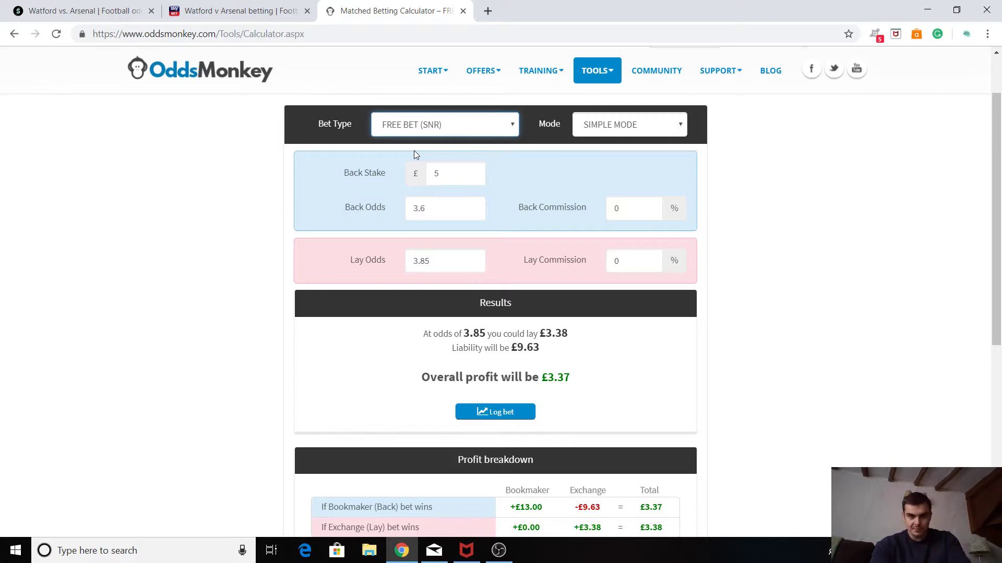
Switch to Sky Bet and expand the Correct Score market for Watford v Arsenal.
click(269, 5)
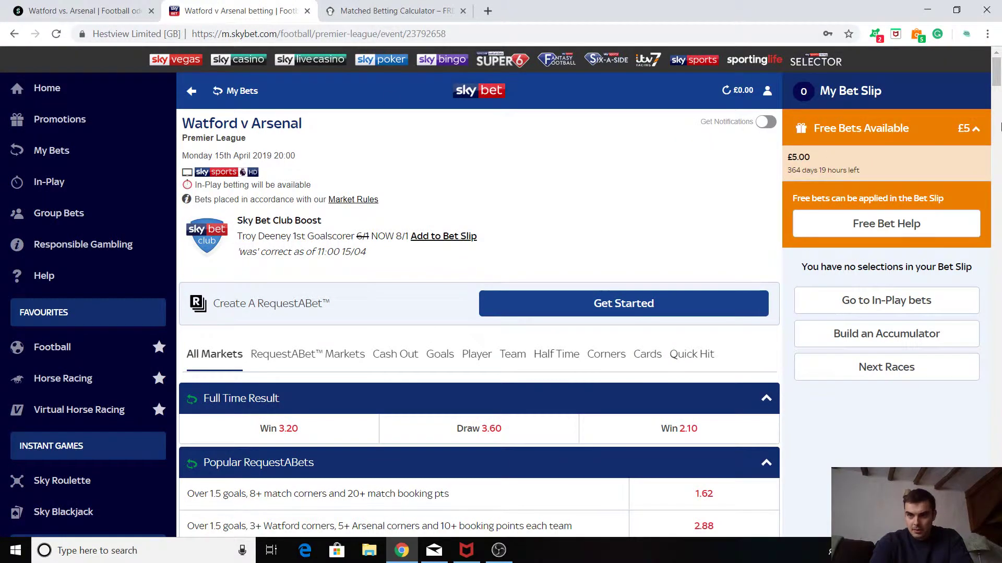
drag(997, 66, 998, 84)
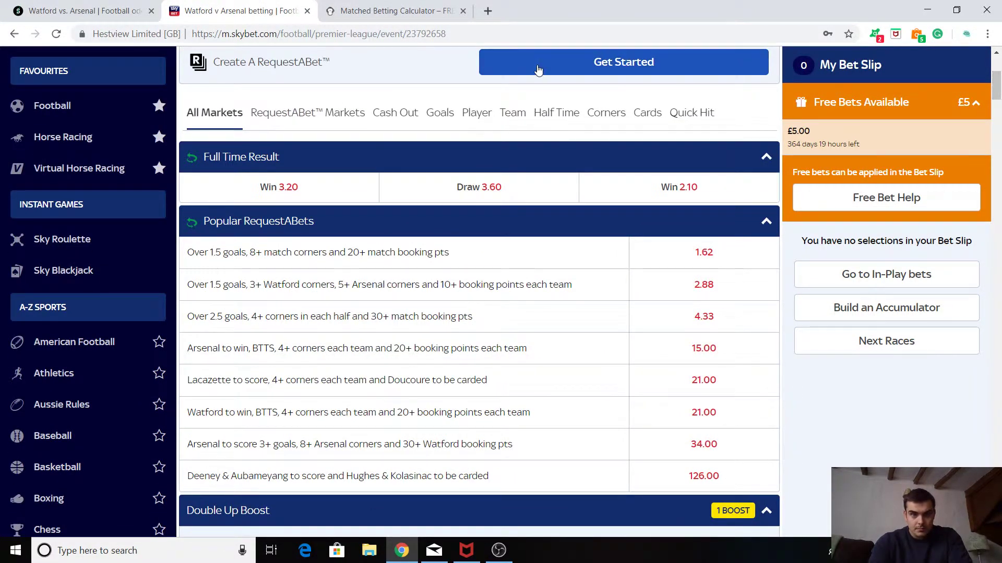
drag(998, 84, 998, 228)
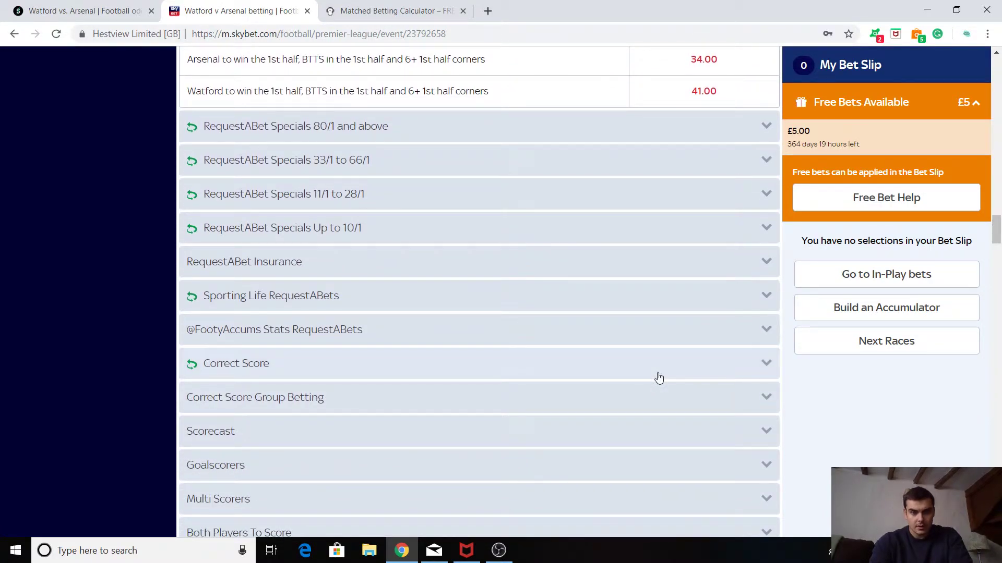
click(659, 378)
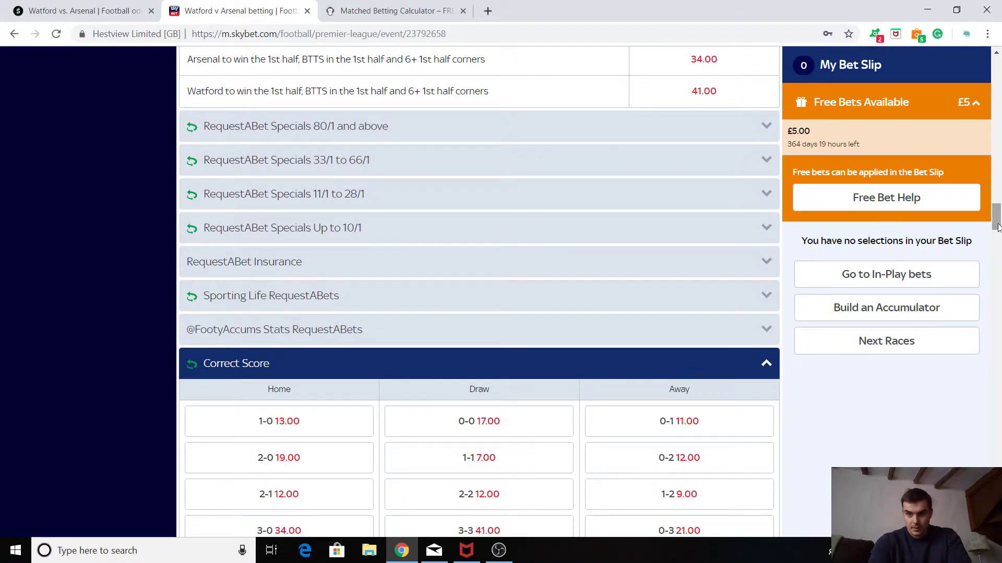
drag(998, 238, 998, 244)
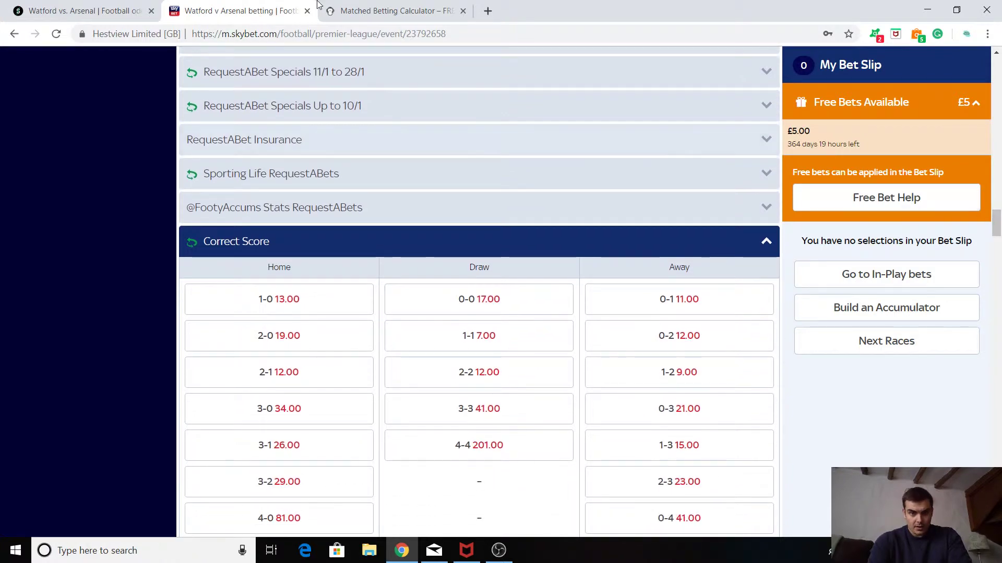
Switch to Smarkets, expand the Correct score market, and compare its 0-0 odds with those on Sky Bet.
click(50, 8)
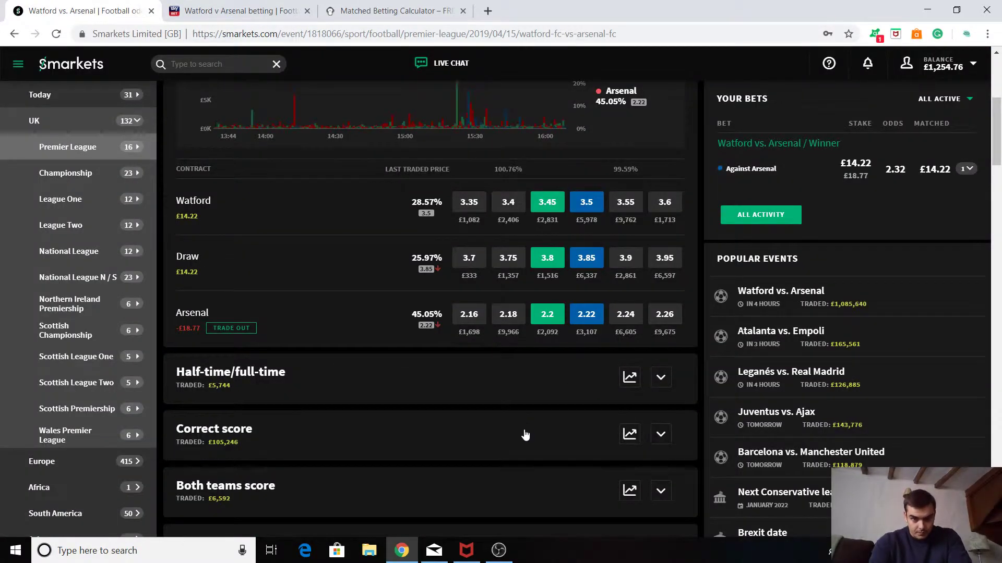
click(526, 434)
drag(998, 134, 998, 145)
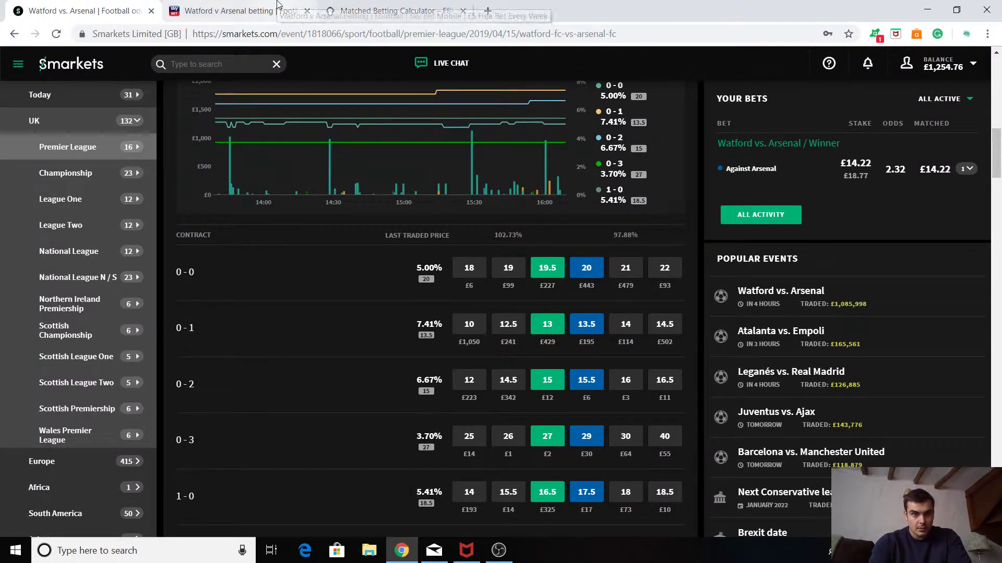
click(282, 5)
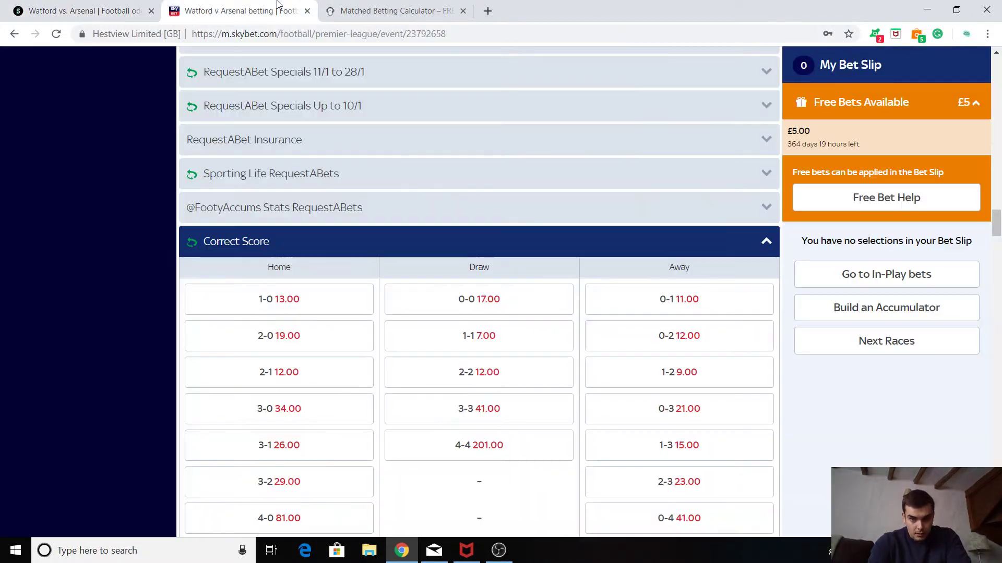
click(57, 6)
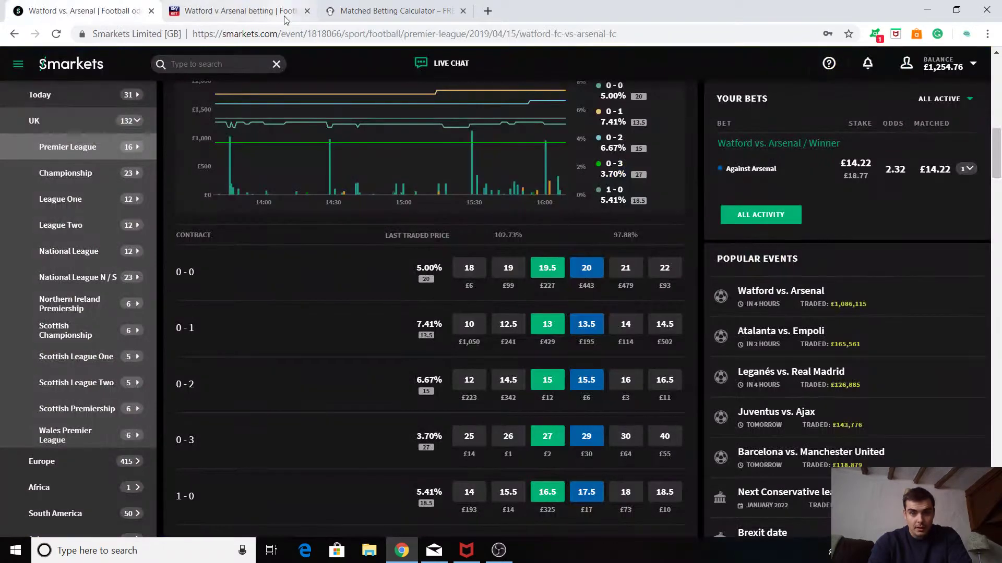
Recalculate the free bet profit in OddsMonkey for the 0-0 score with back odds of 17 and lay odds of 20.
click(405, 4)
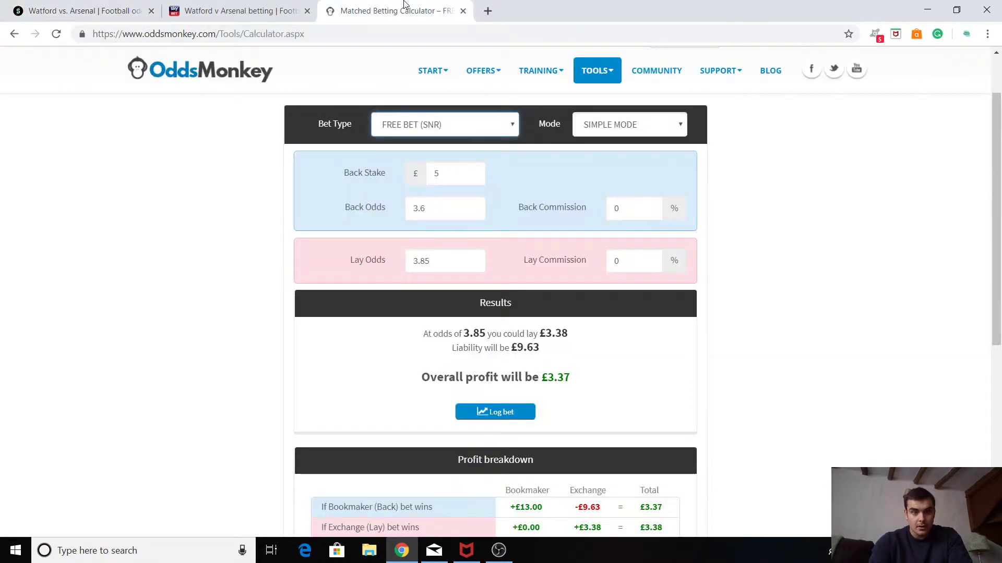
double_click(445, 214)
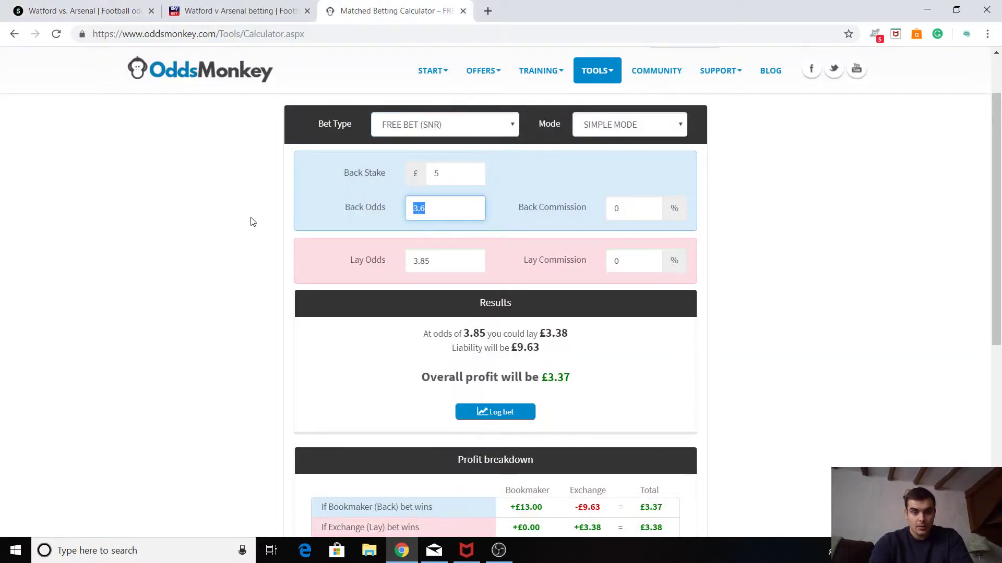
text(17)
key(Tab)
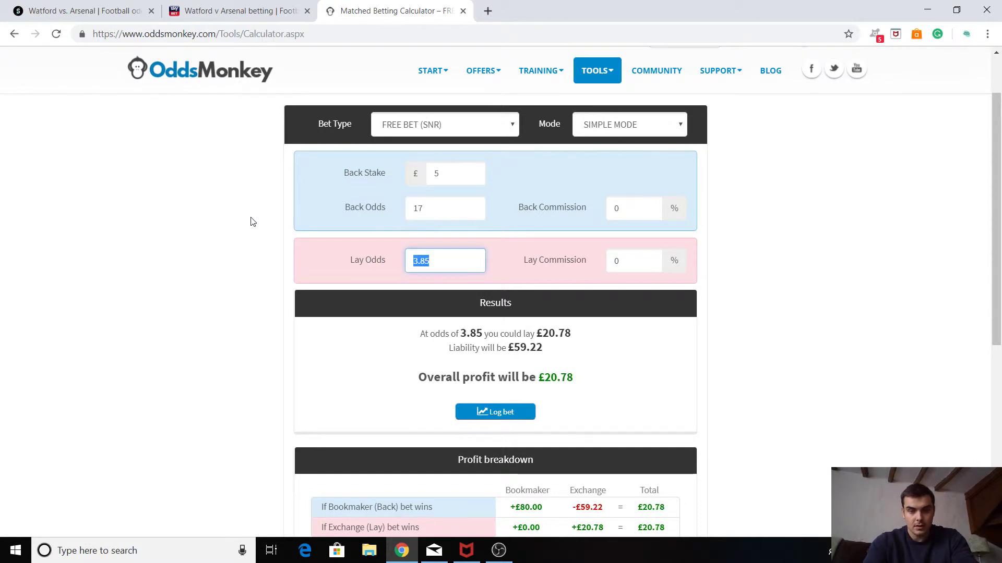
text(20)
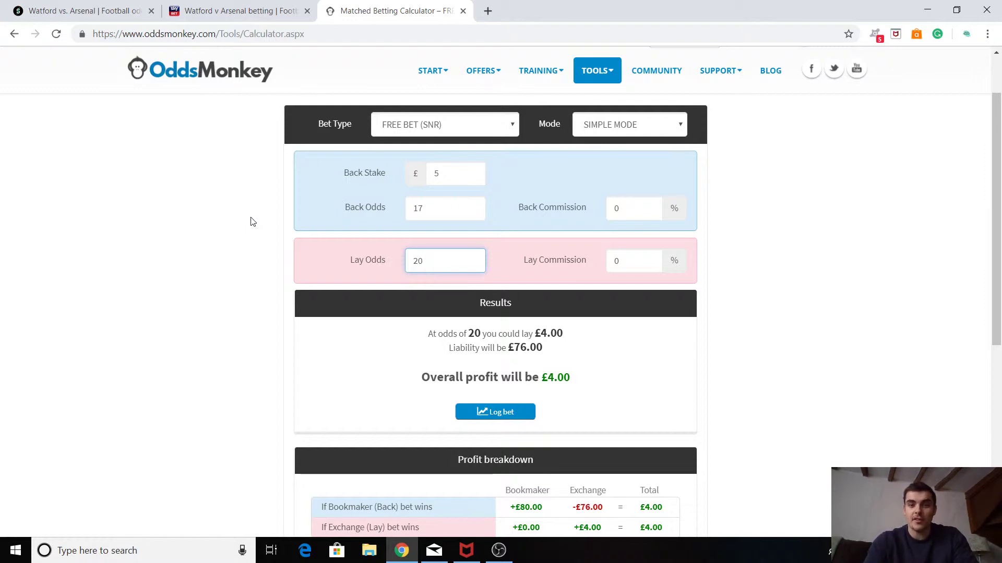
Compare the Watford v Arsenal correct-score odds on Smarkets and Sky Bet, including those for 0-1.
click(133, 4)
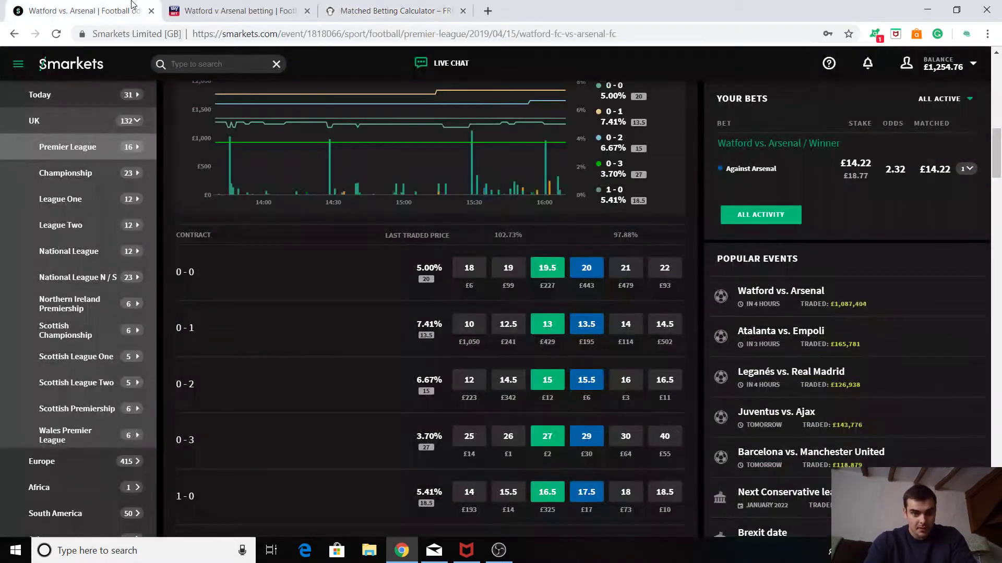
click(177, 6)
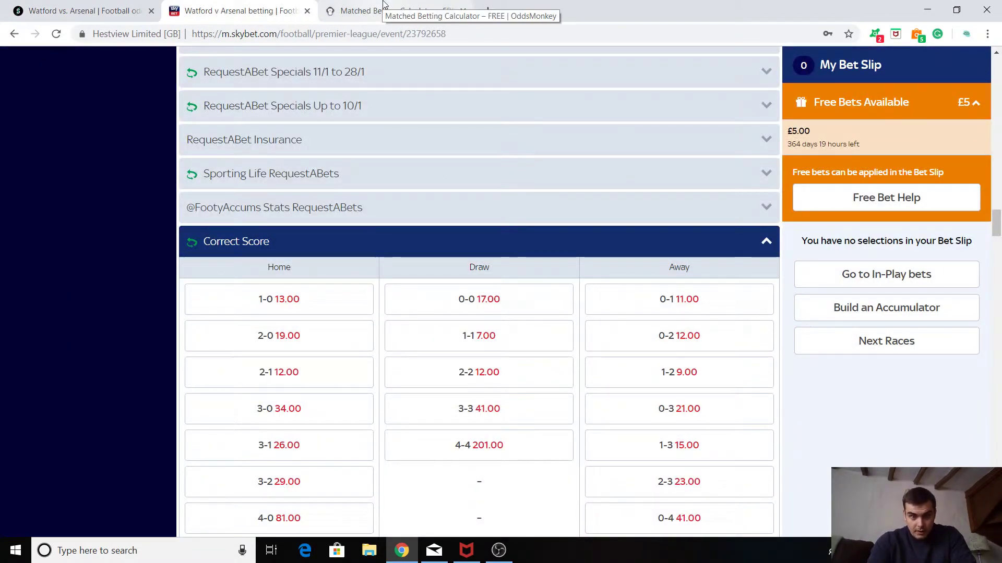
click(77, 6)
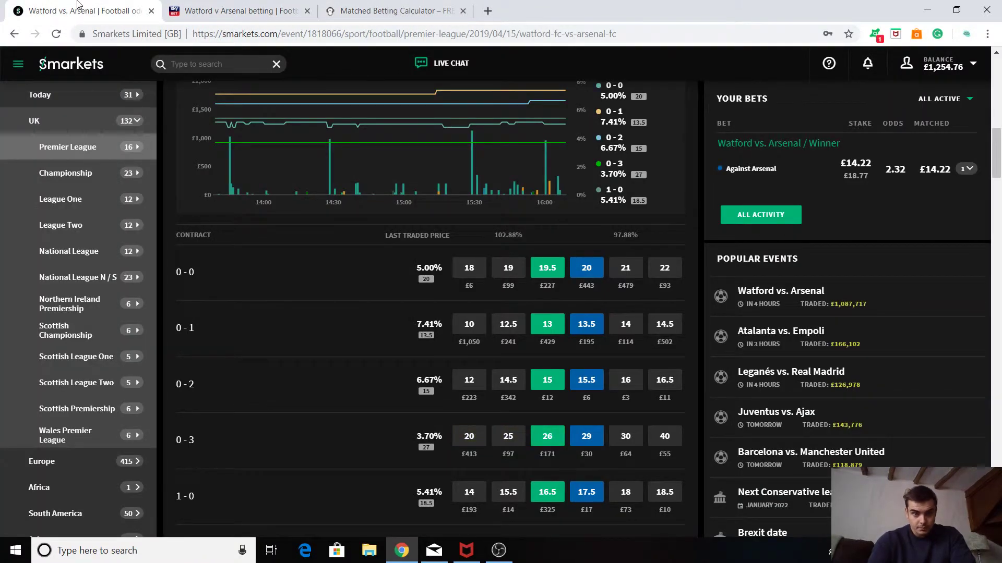
click(246, 8)
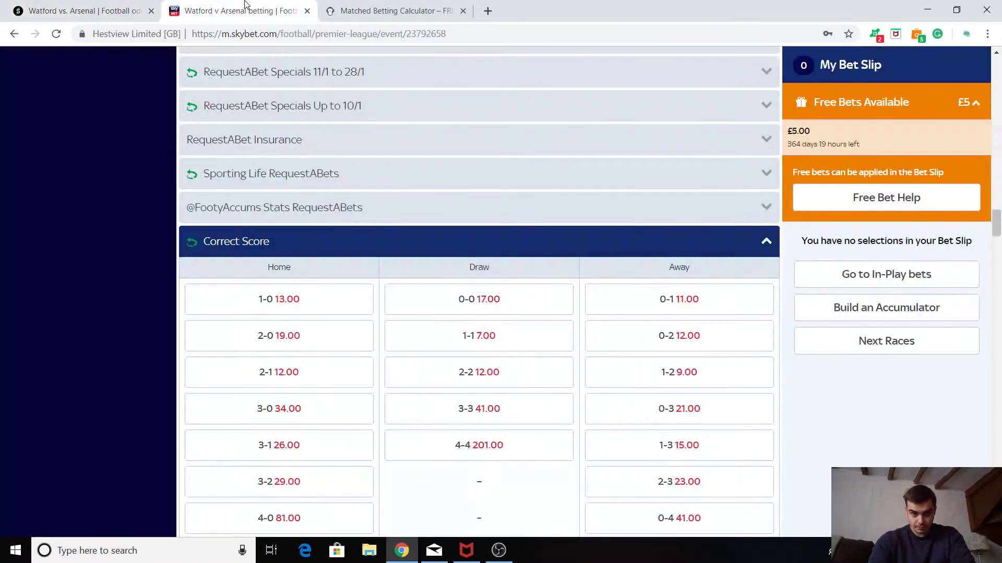
click(87, 6)
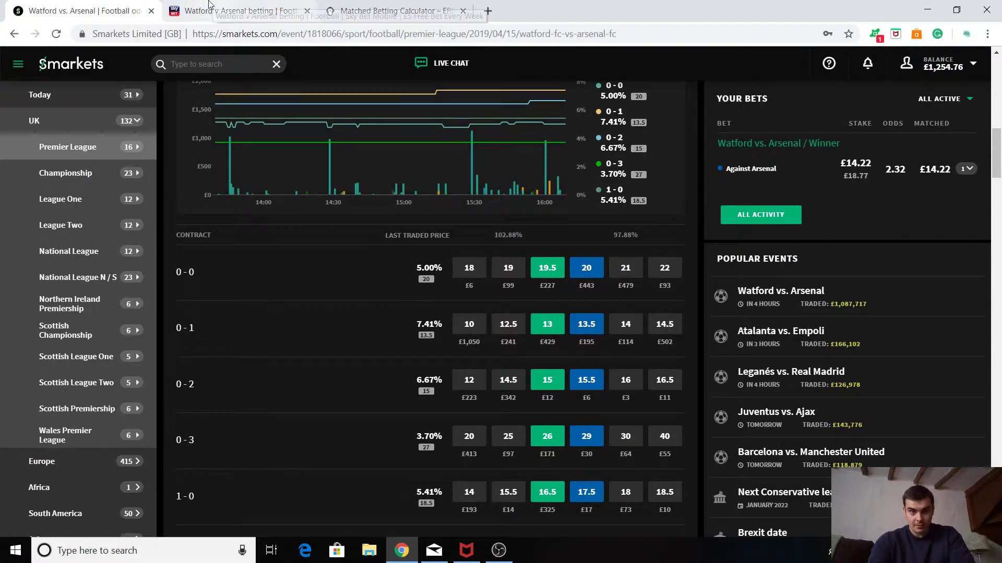
click(241, 8)
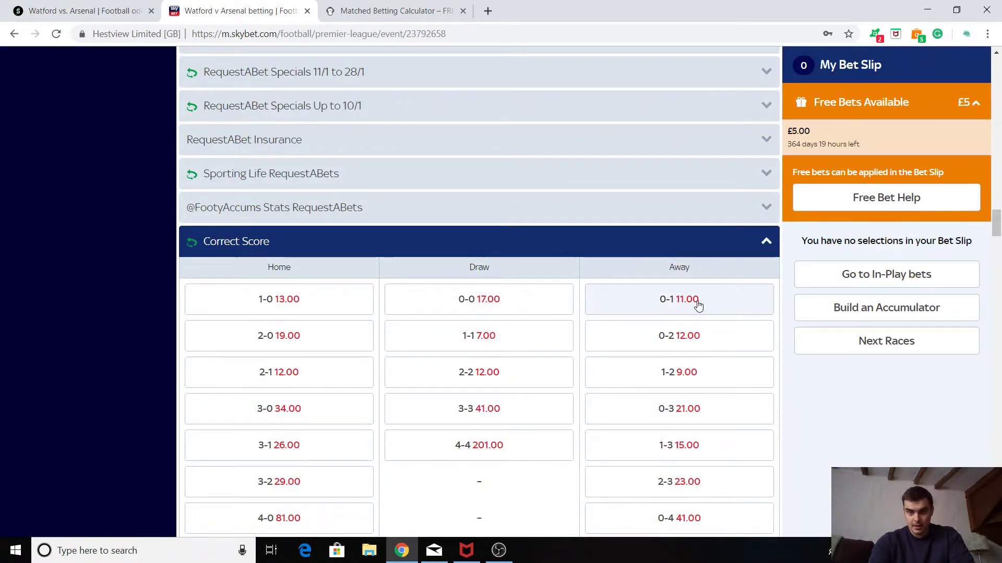
click(78, 8)
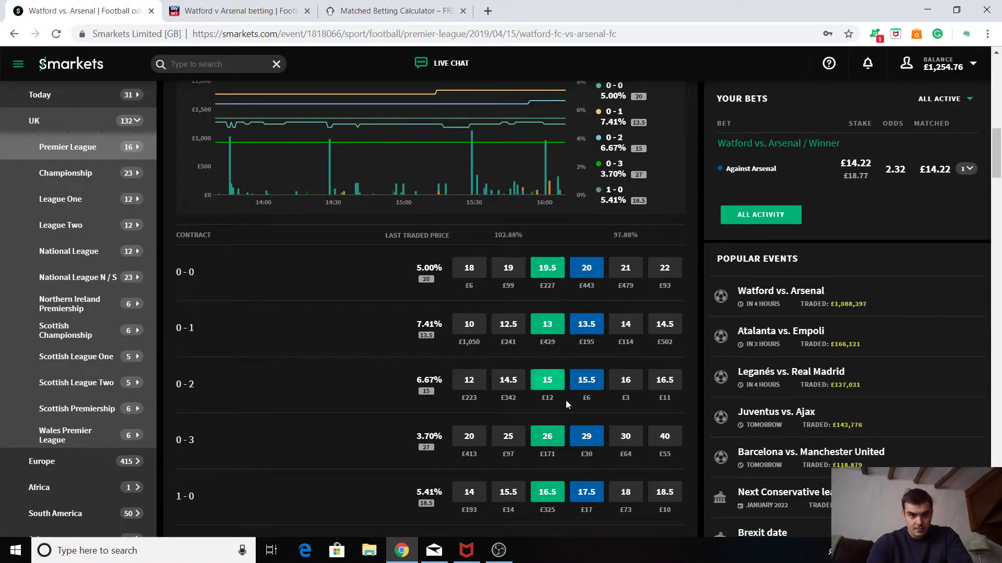
Switch to the OddsMonkey calculator and calculate the free bet profit for 0-1 with back odds of 11 and lay odds of 13.5.
click(400, 9)
double_click(444, 203)
text(11)
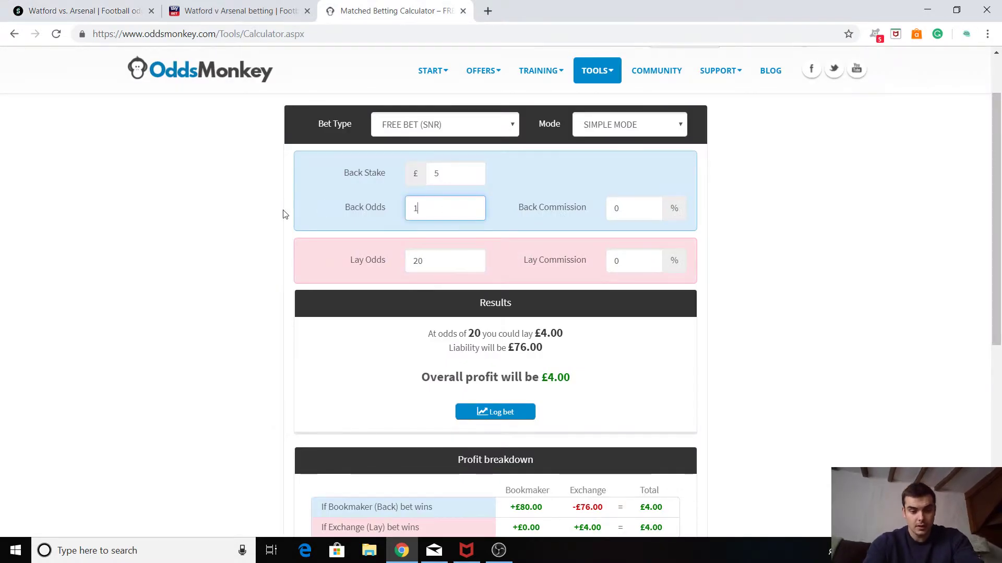
key(Tab)
text(13.5)
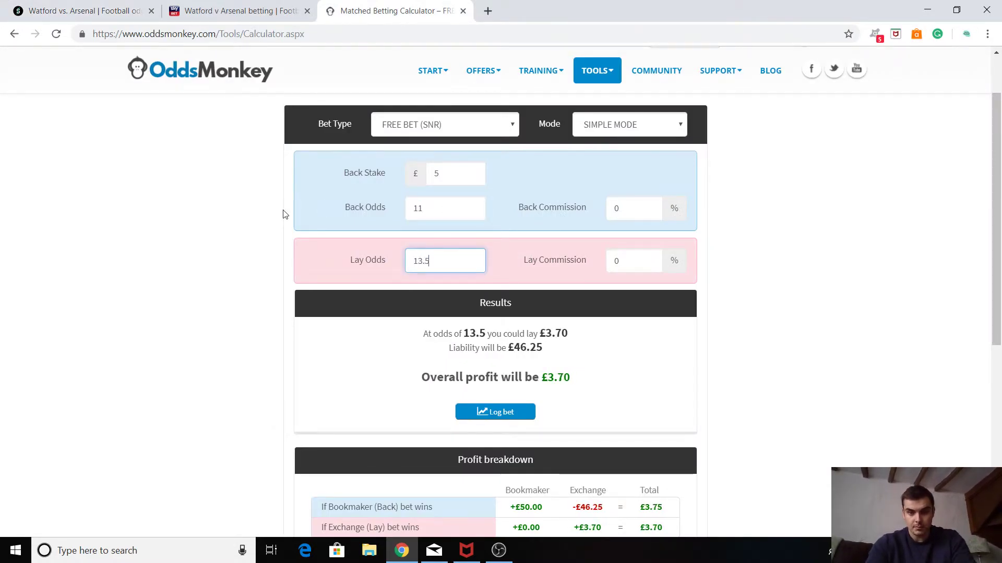
key(BackSpace)
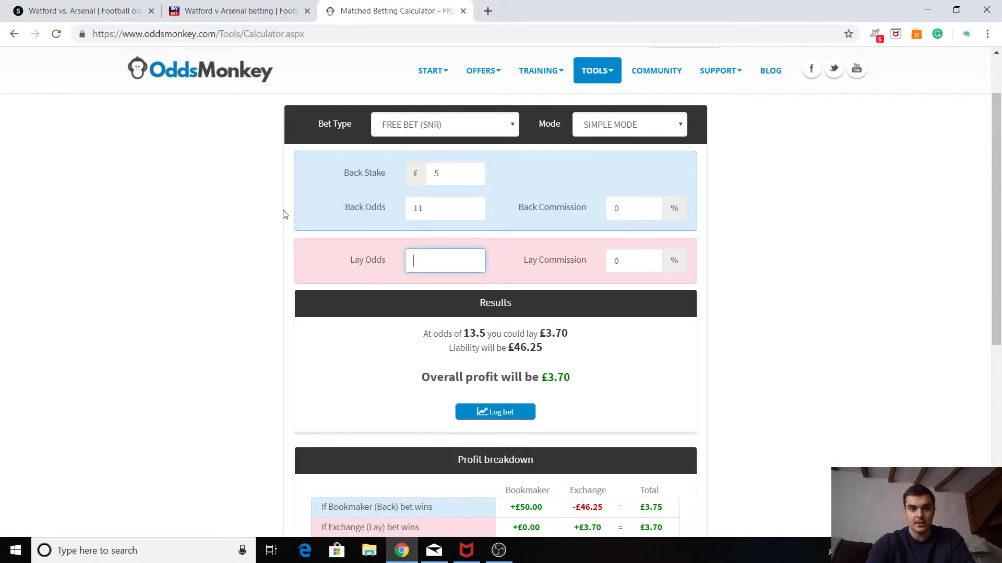
Return the calculator to the 0-0 score with back odds of 17 and lay odds of 20.
click(463, 214)
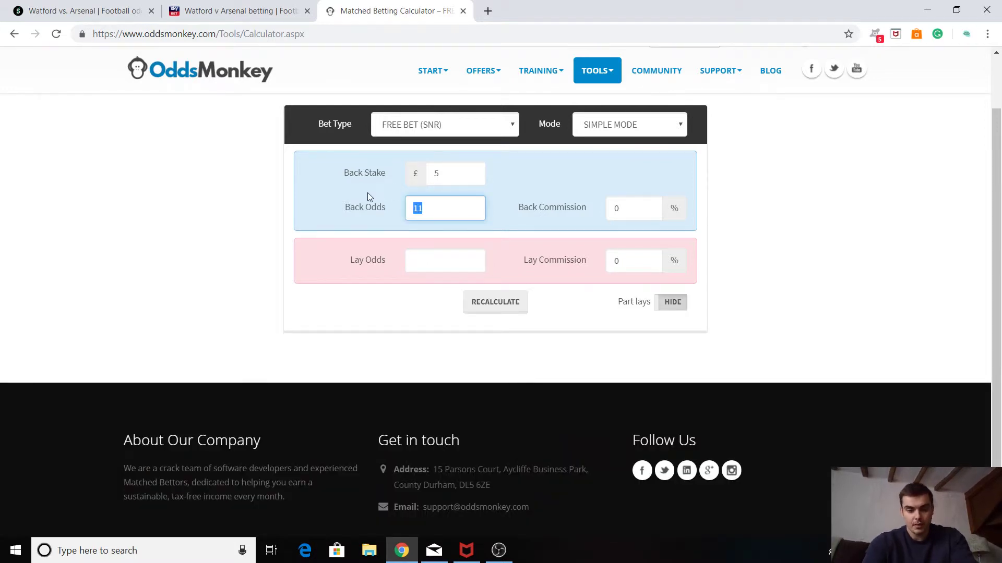
text(17)
key(Tab)
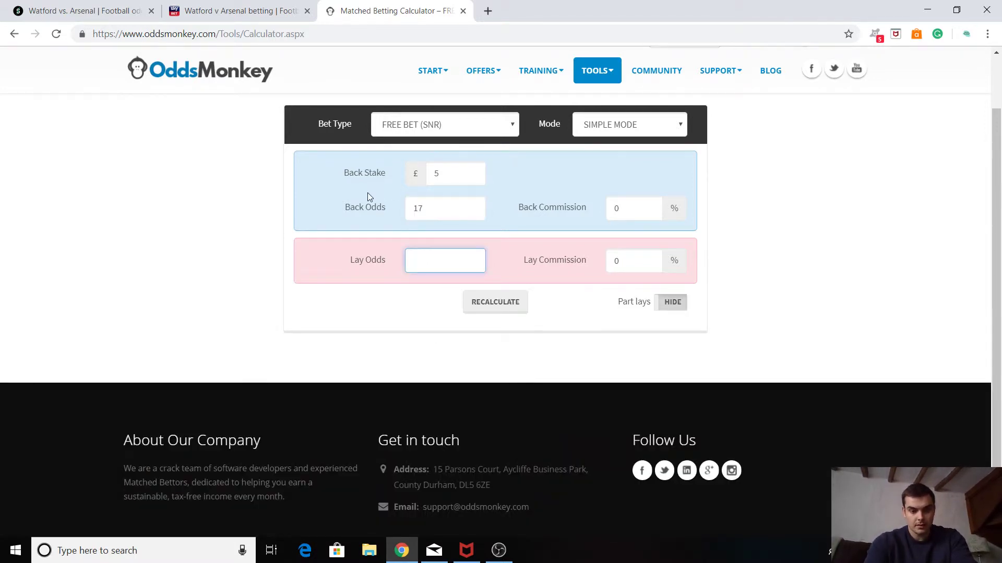
text(20)
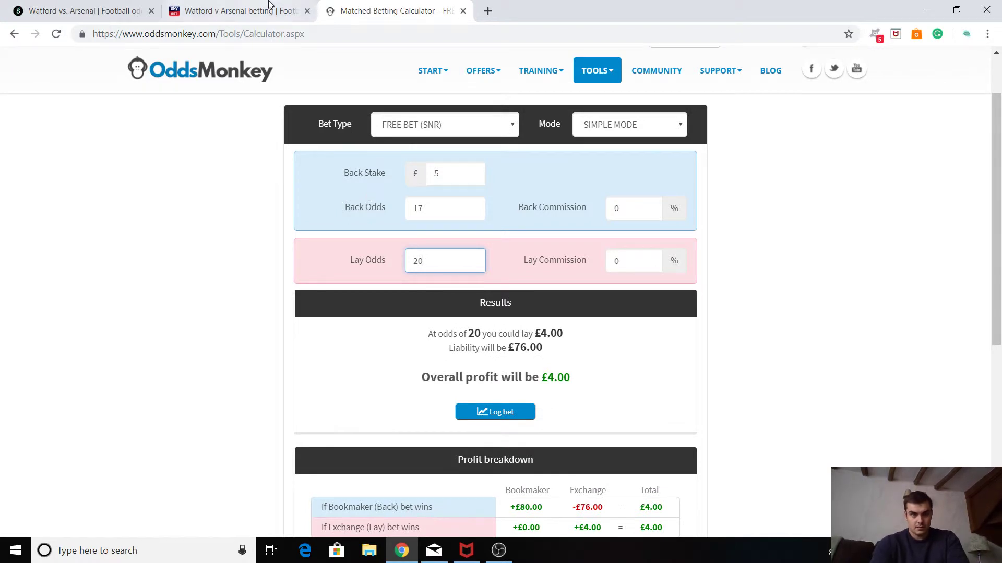
Review the correct-score odds on Sky Bet and Smarkets, and check the required liability in the OddsMonkey calculator.
click(270, 5)
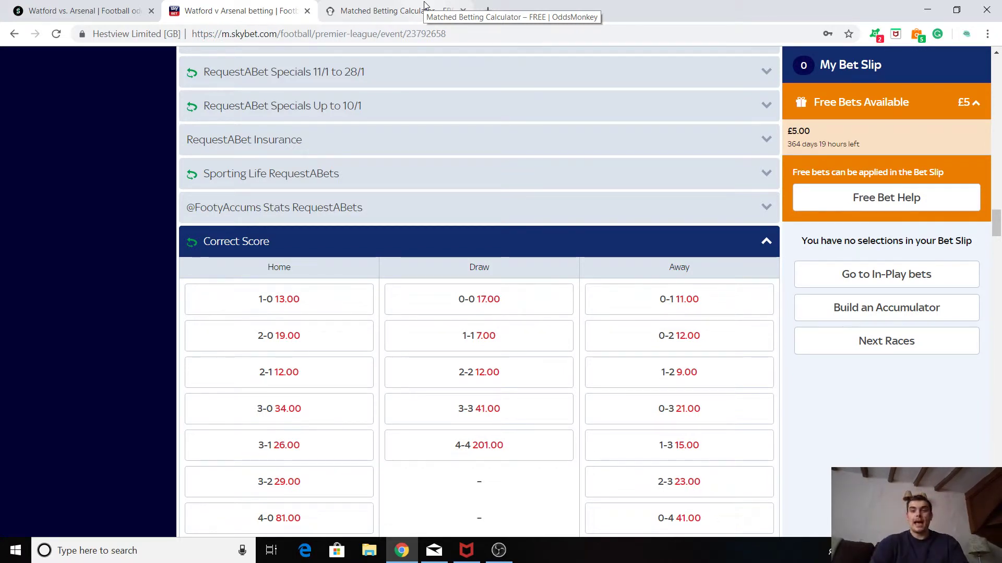
click(69, 5)
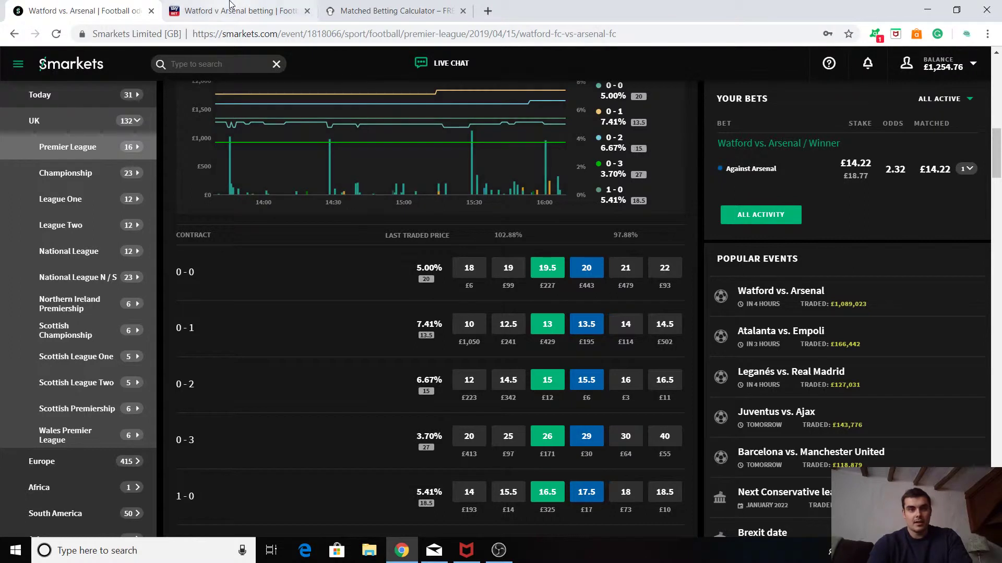
click(417, 7)
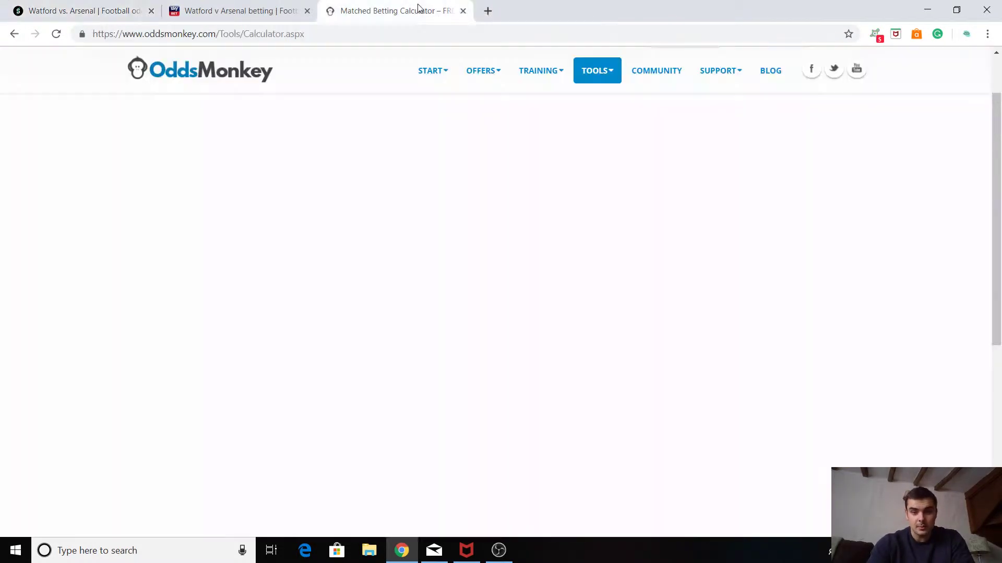
click(432, 70)
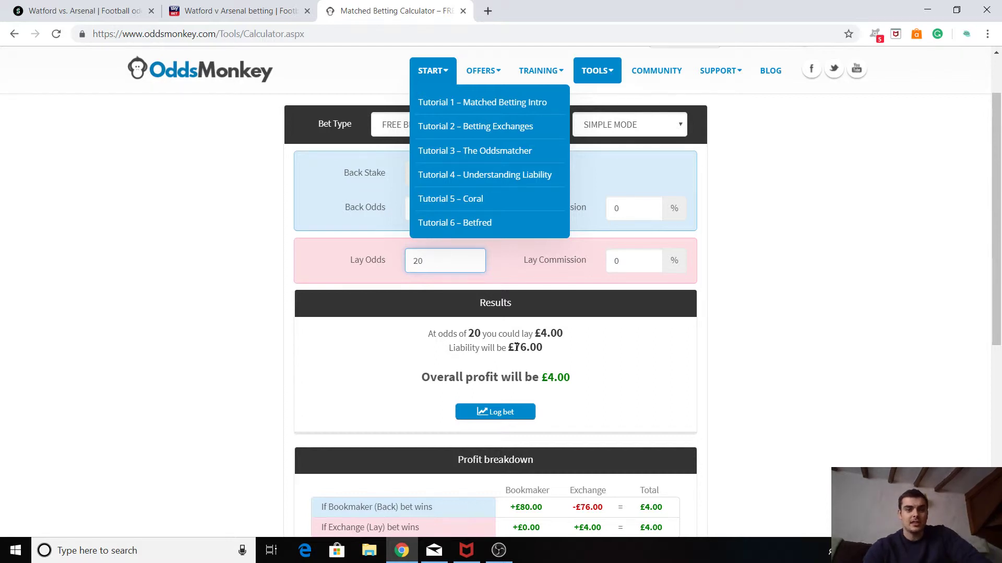
click(884, 178)
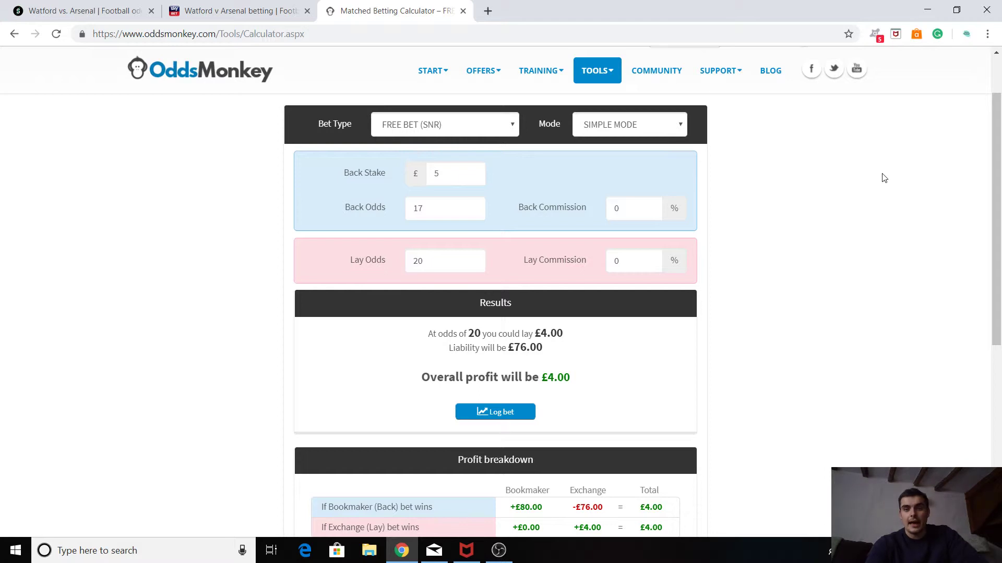
Calculate the free bet profit with back odds of 3.6 and lay odds of 3.85, and highlight the liability.
drag(426, 203, 397, 210)
text(3.6)
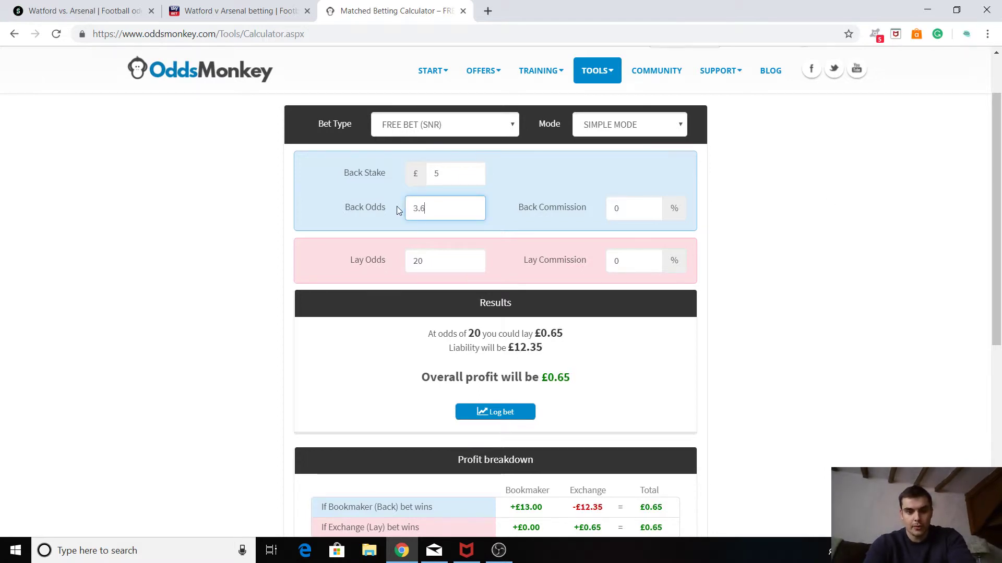
key(Tab)
text(3.85)
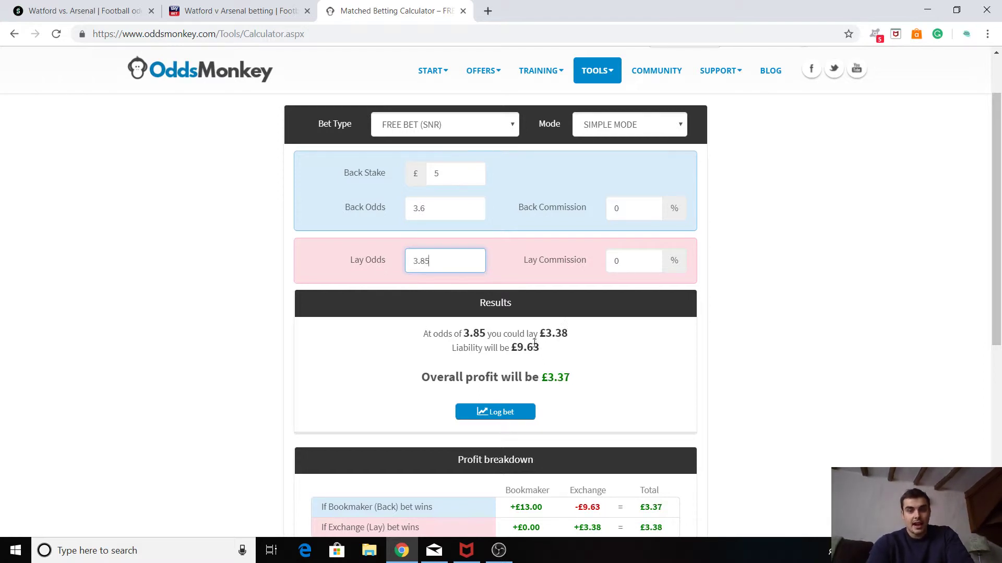
drag(514, 348, 541, 348)
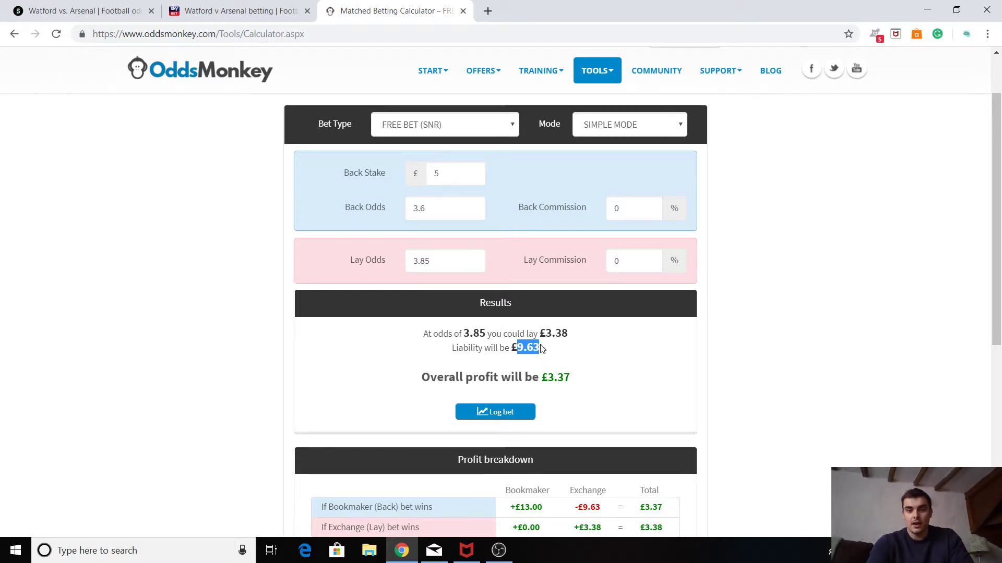
click(812, 267)
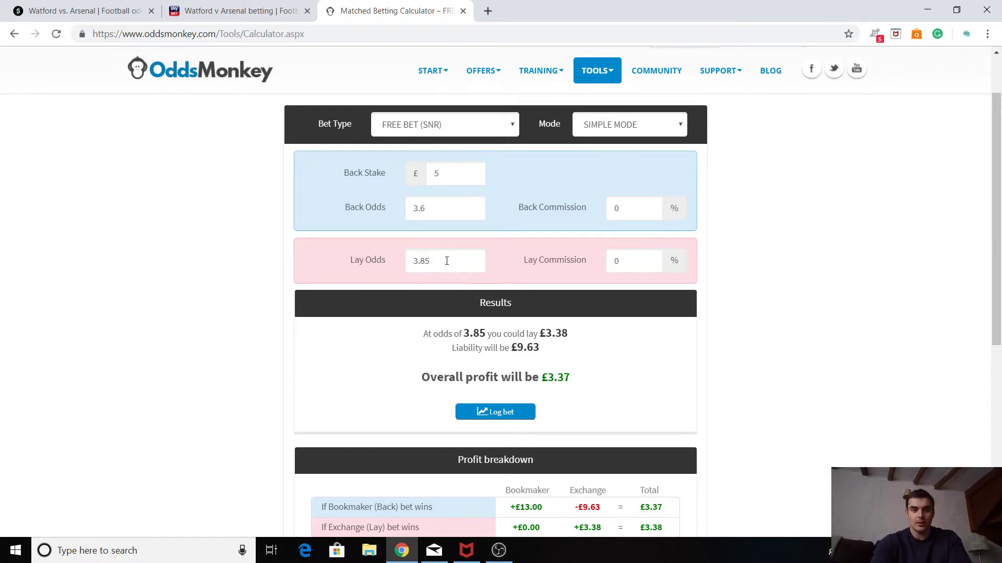
Restore the 0-0 odds in the calculator, with back odds at 17 and lay odds at 20.
click(470, 208)
drag(470, 208, 414, 204)
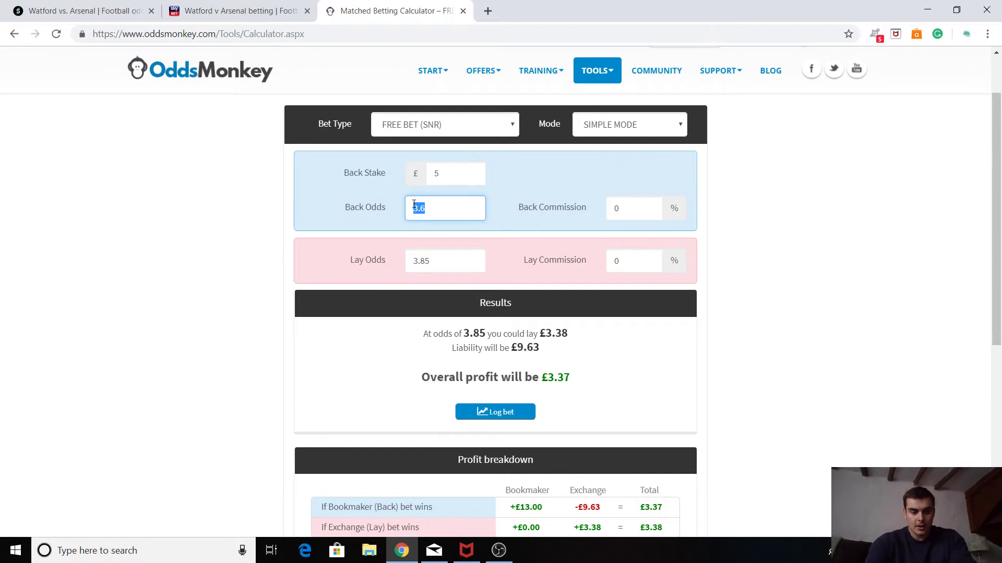
text(17)
drag(441, 261, 362, 263)
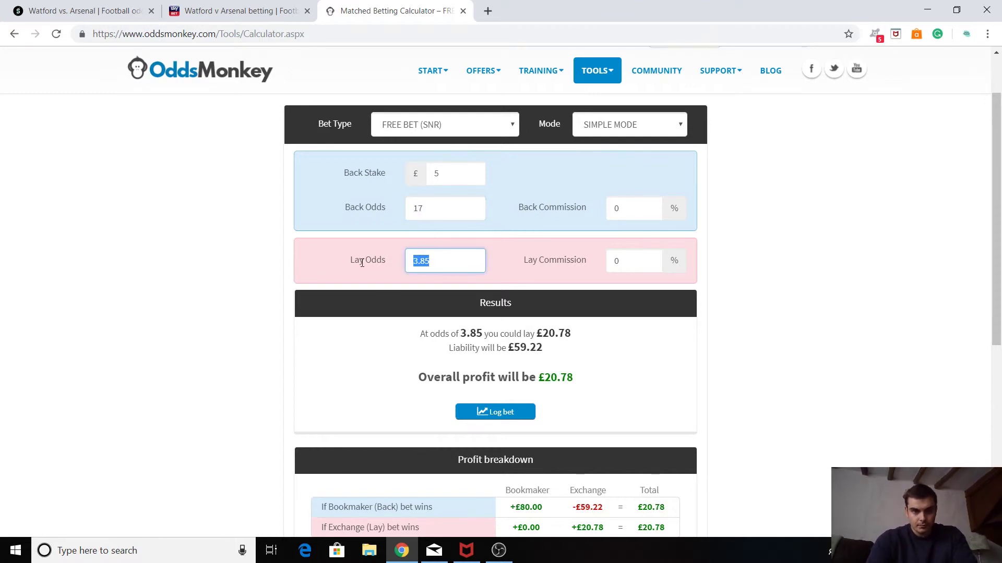
text(230)
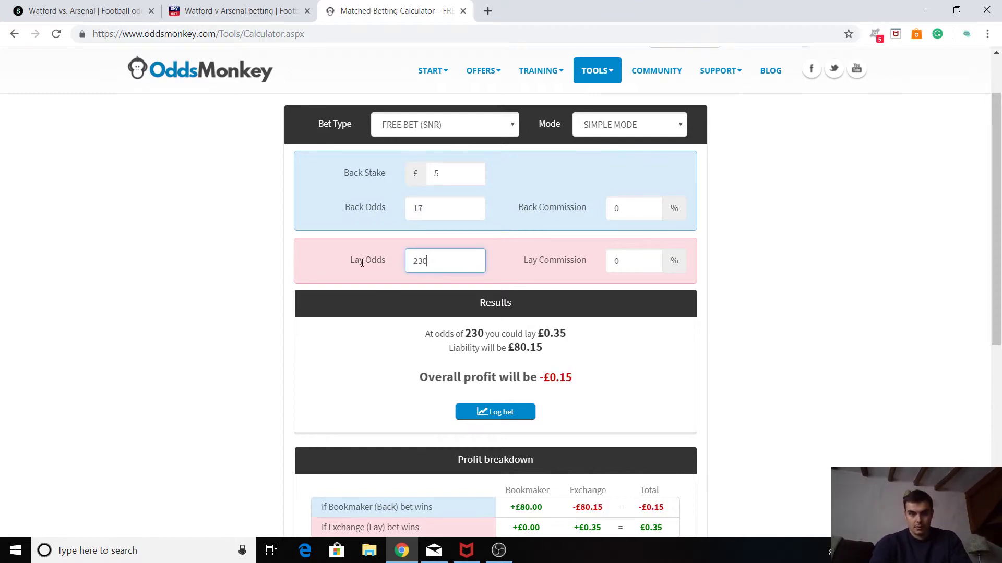
key(BackSpace)
key(BackSpace)
key(BackSpace)
text(20)
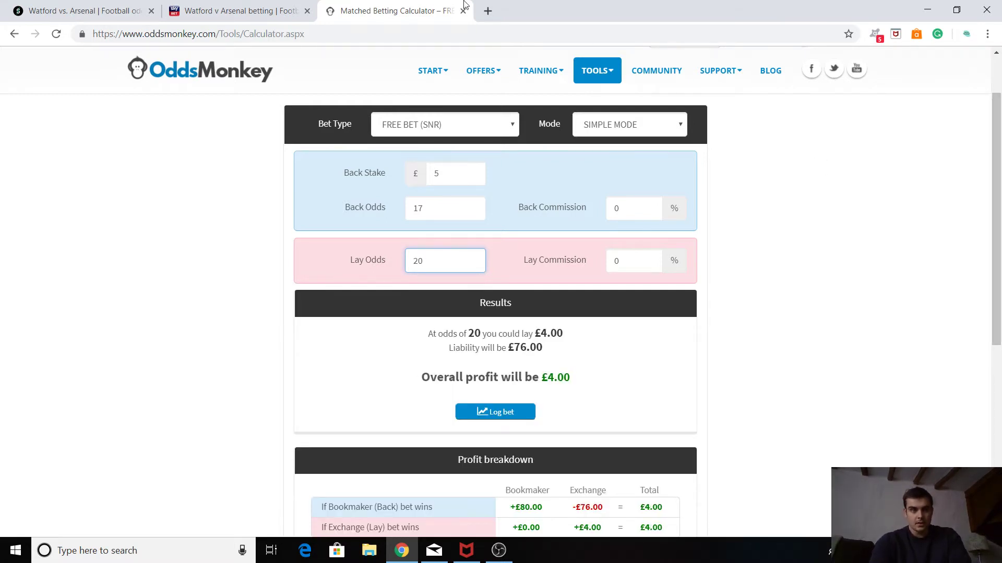
Switch to Sky Bet, add the 0-0 draw at 17.00 to the bet slip, and apply the £5 free bet.
click(230, 5)
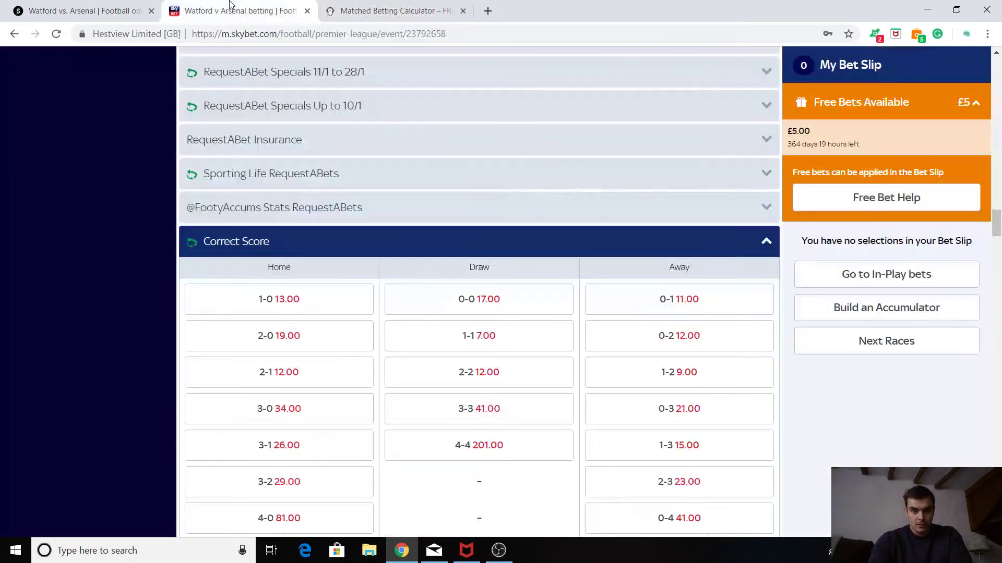
click(519, 302)
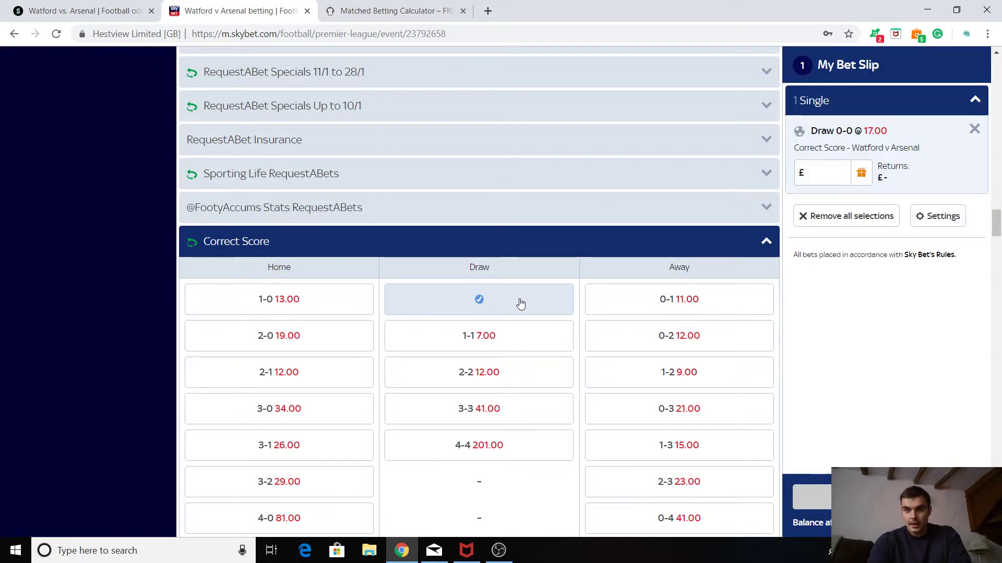
click(862, 176)
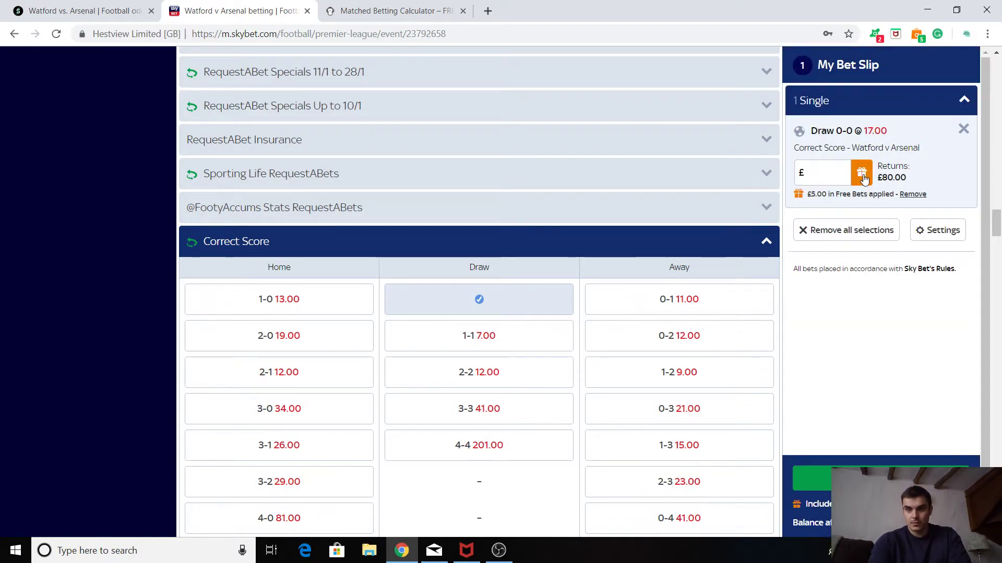
Check the lay stake in OddsMonkey and, on Smarkets, prepare a bet against 0-0 at 20 with a £4 stake.
click(82, 6)
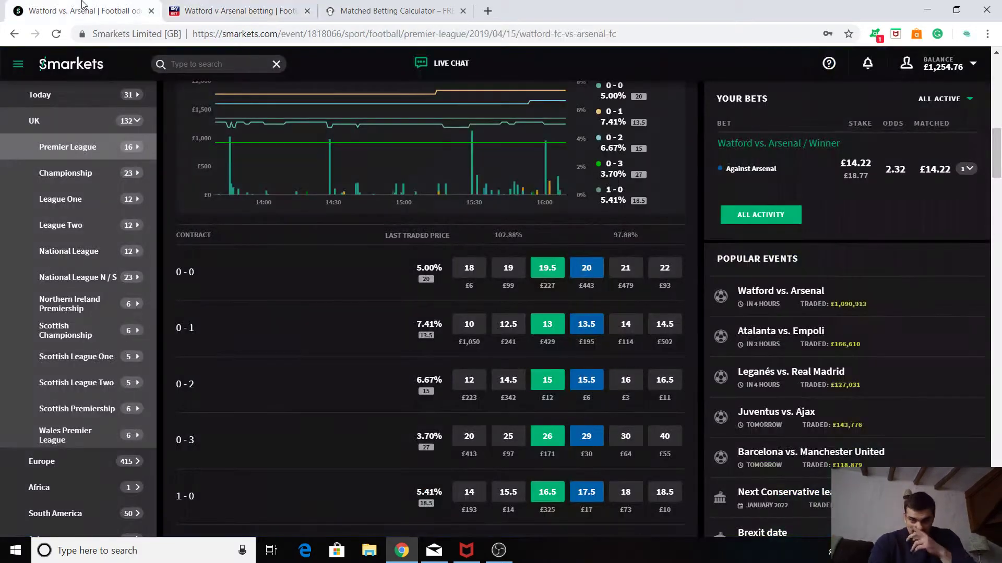
click(349, 4)
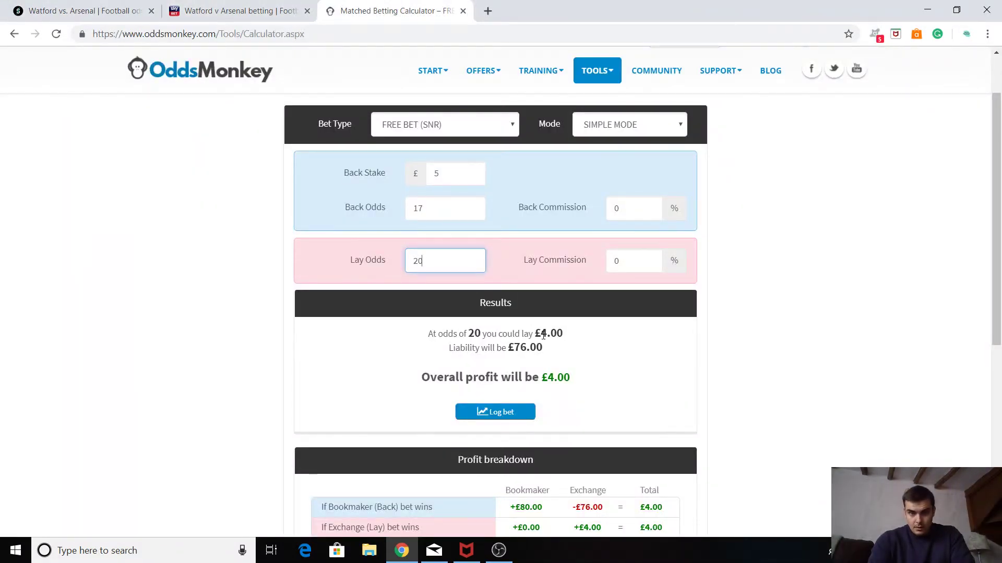
click(128, 4)
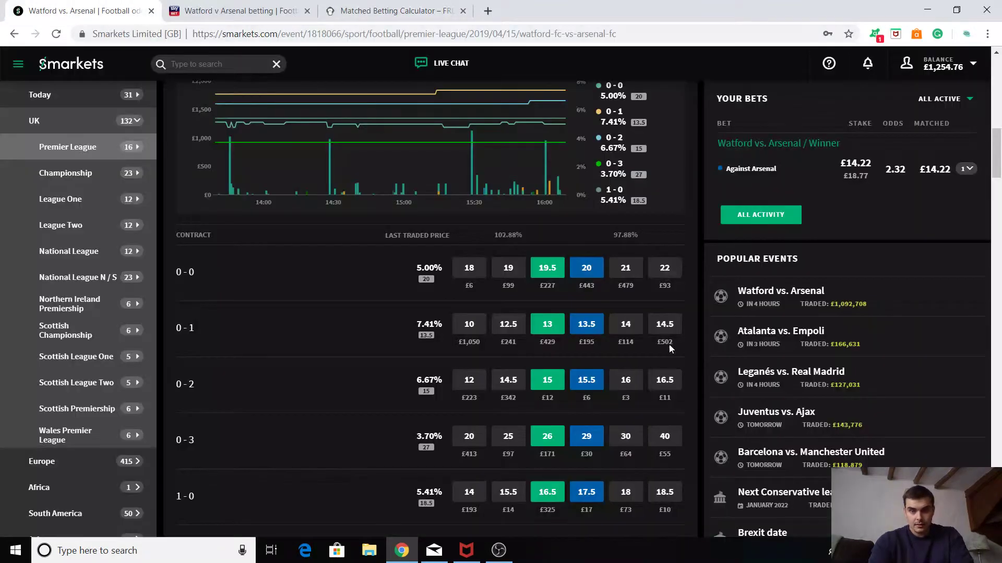
click(586, 268)
text(4)
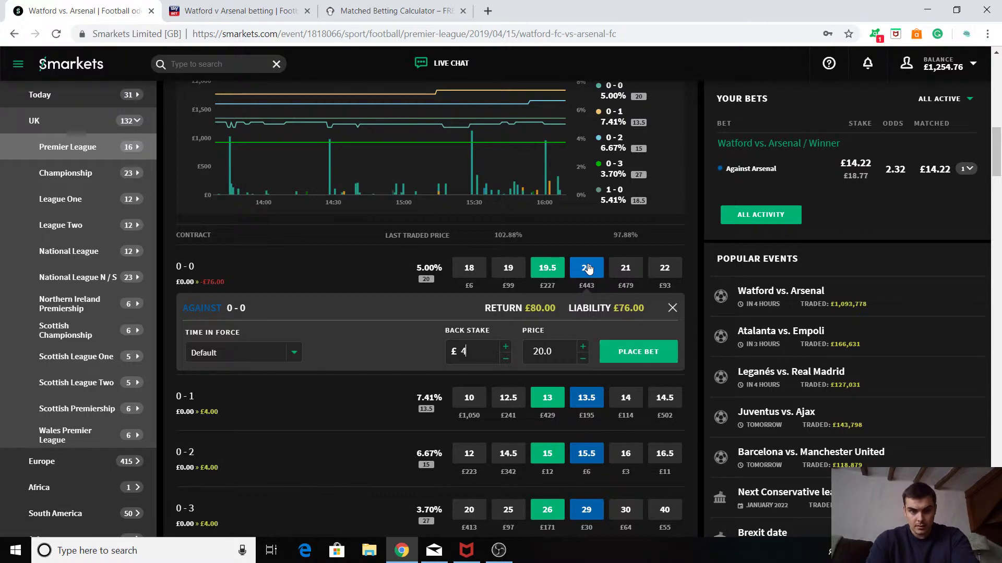
Switch to Sky Bet, open the free bet selection for the 0-0 draw, and apply the £5 free bet again.
click(225, 9)
click(865, 165)
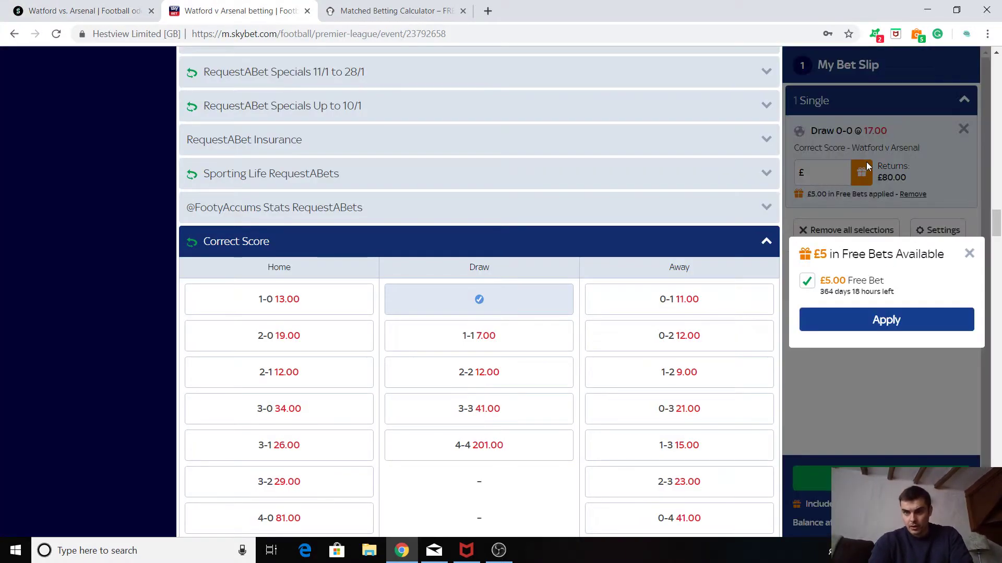
click(927, 319)
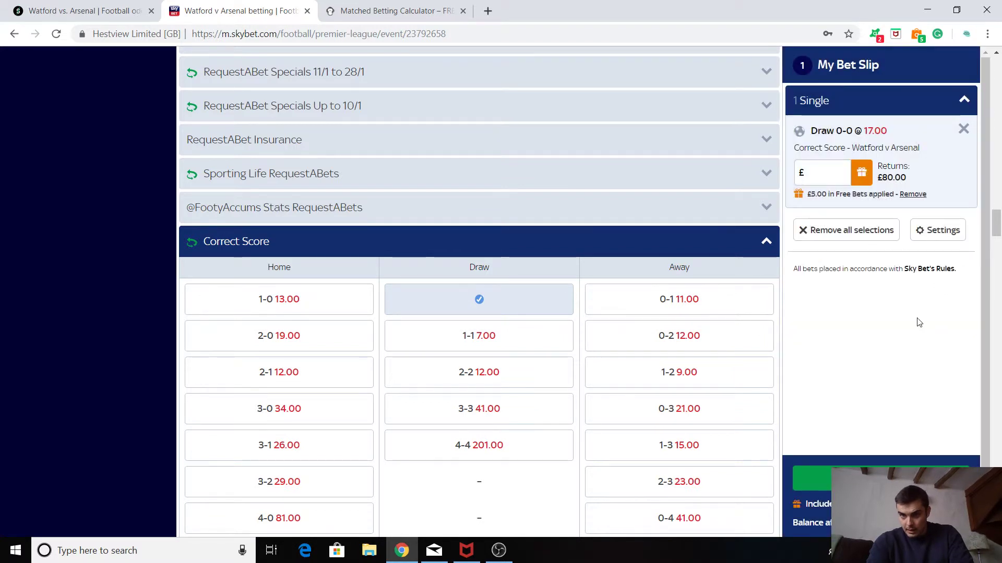
click(830, 181)
text(5)
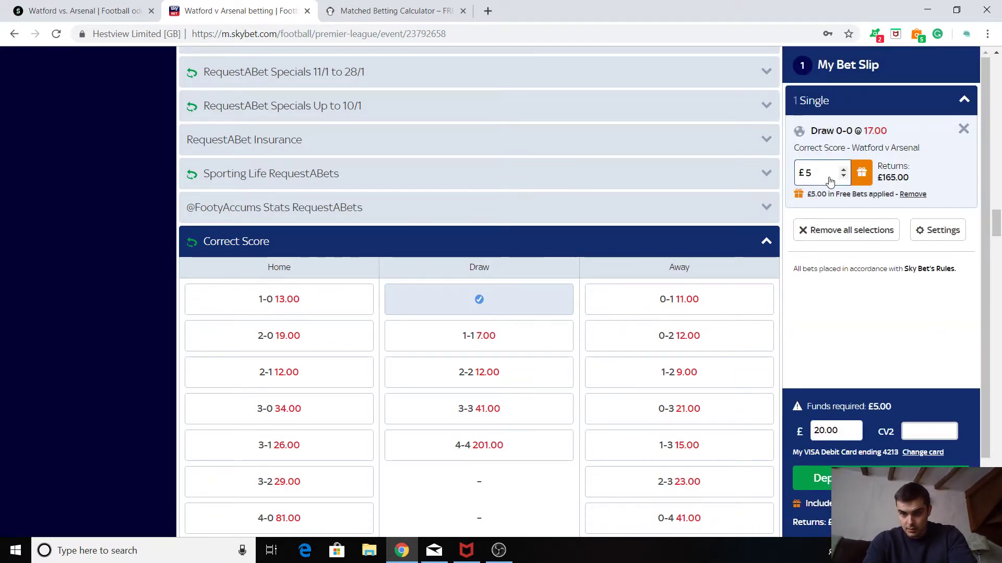
key(BackSpace)
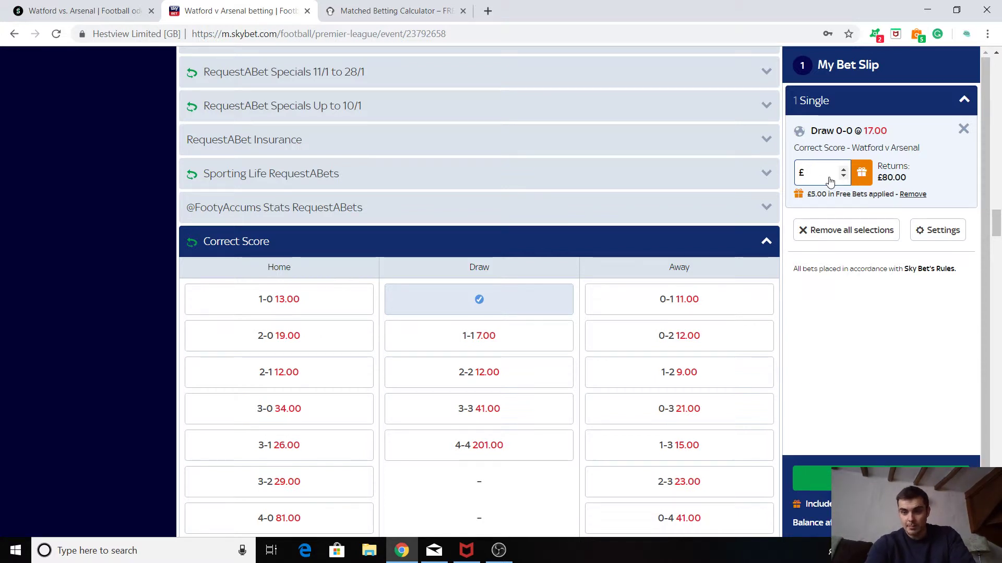
text(5)
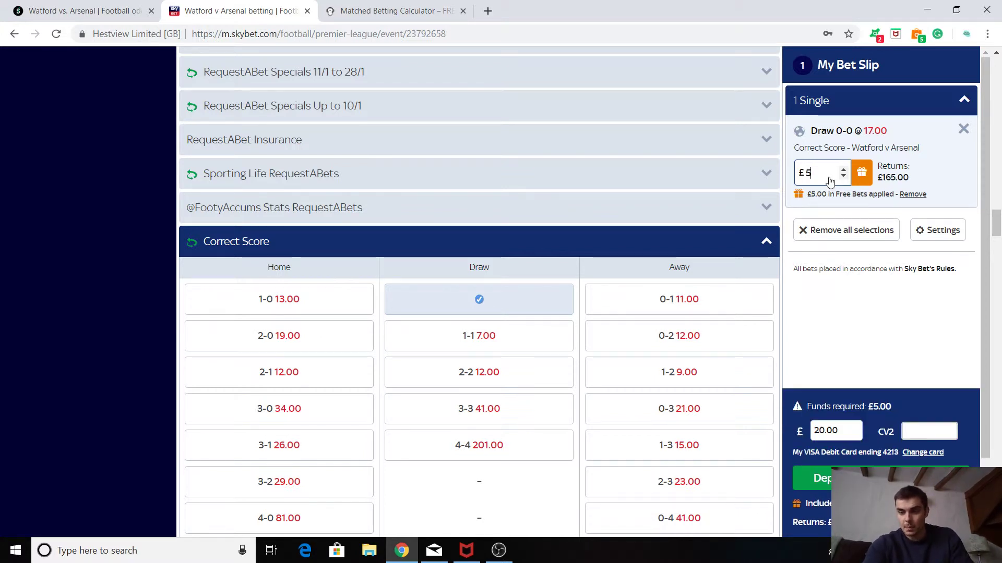
key(BackSpace)
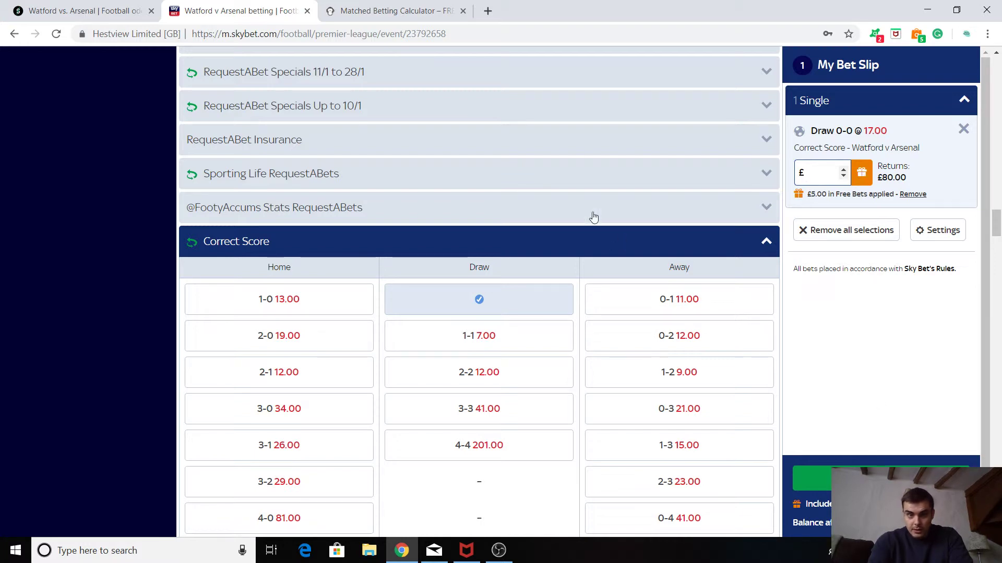
Review the Smarkets and OddsMonkey pages, return to Sky Bet, and place the £5 free bet on the 0-0 draw at 17.00.
click(119, 6)
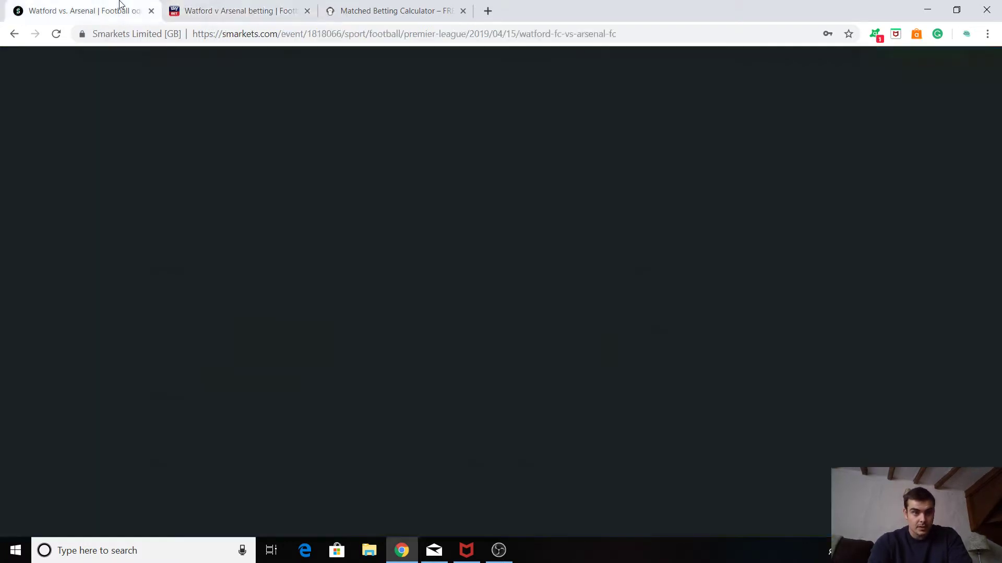
click(242, 7)
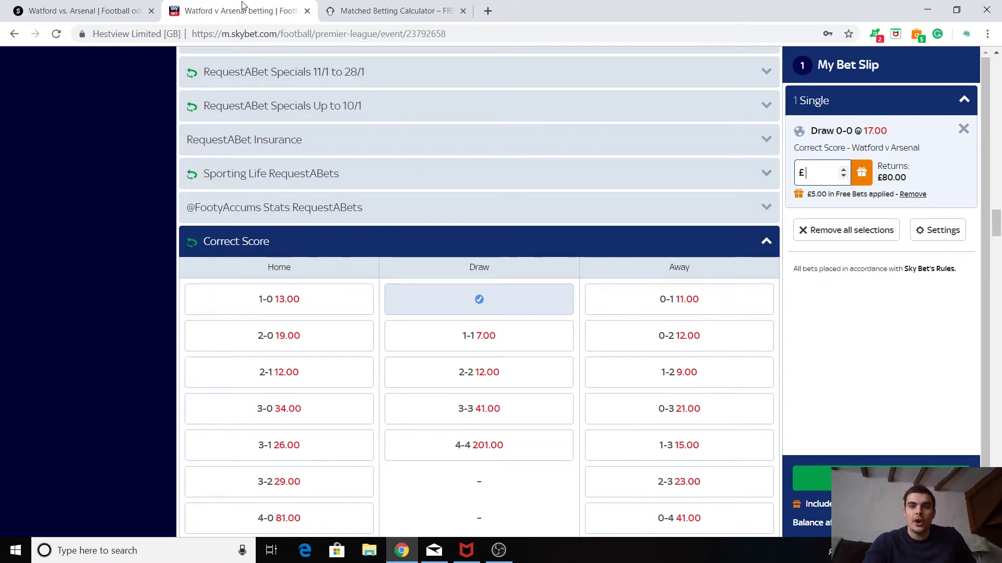
click(382, 11)
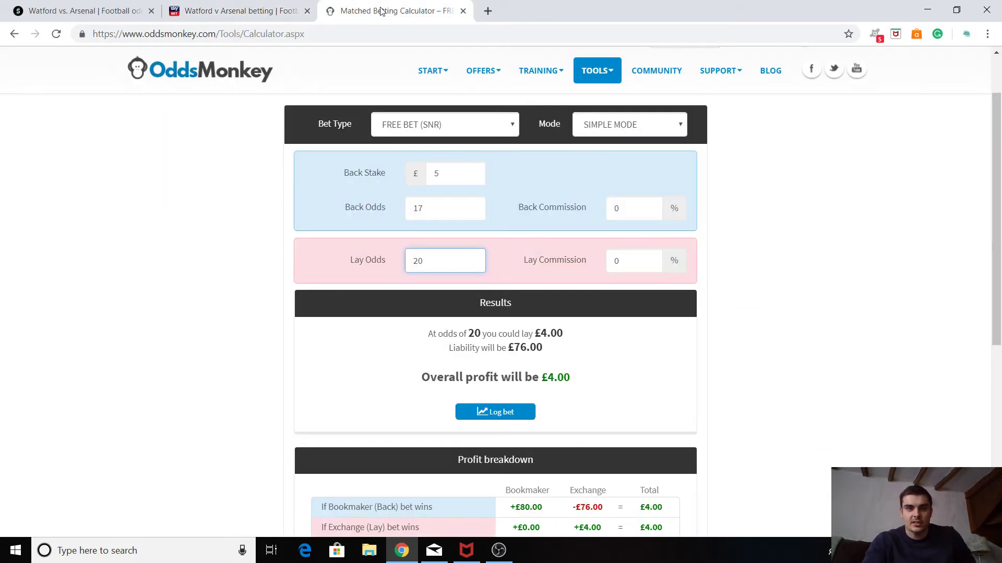
click(239, 10)
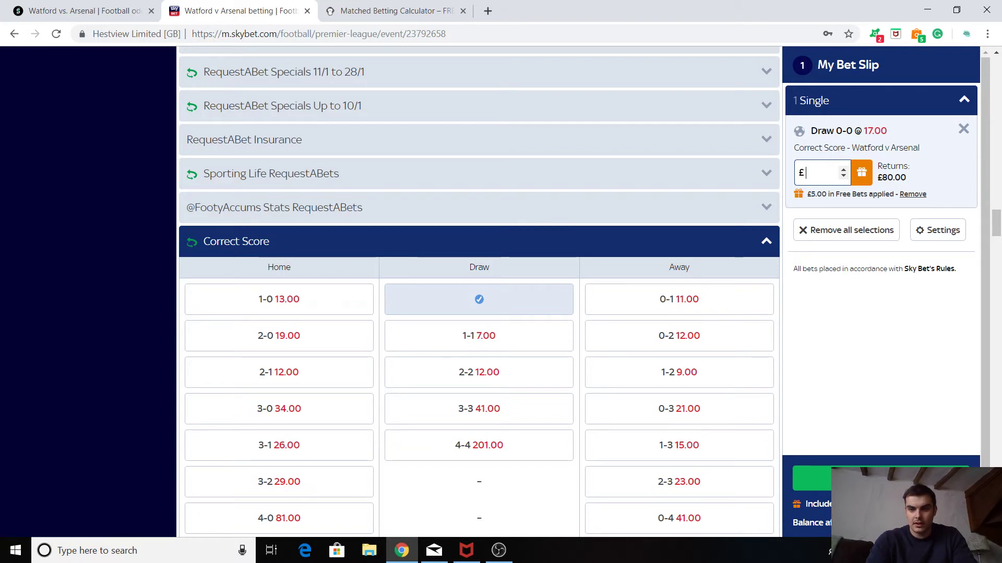
click(881, 479)
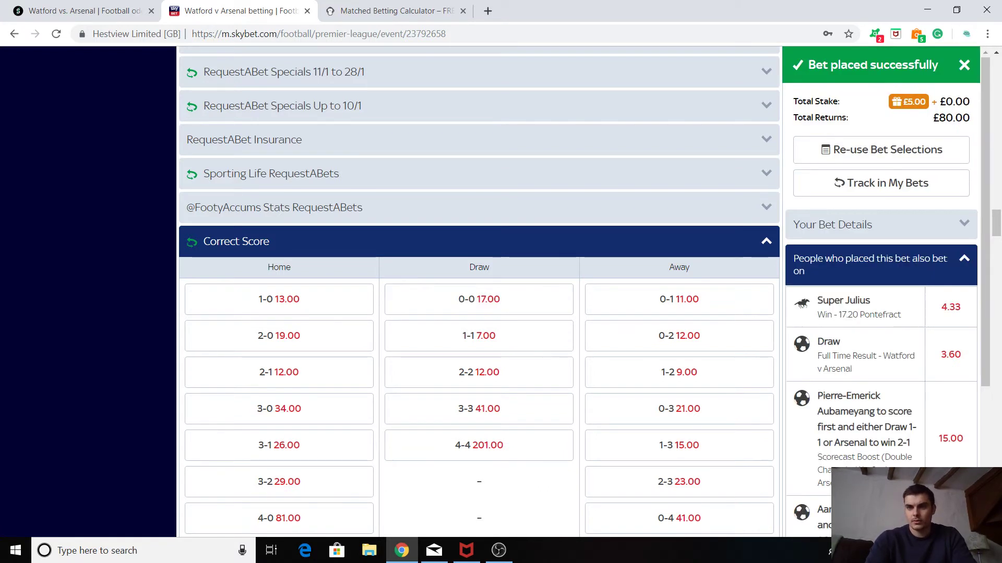
Switch to Smarkets and place the £4 bet against 0-0 at odds of 20.
click(98, 7)
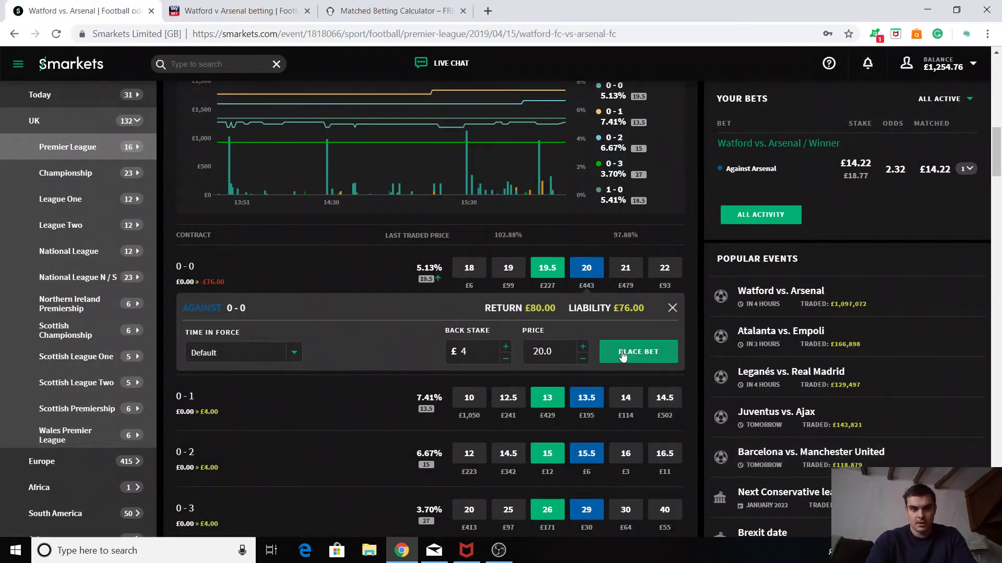
click(622, 354)
click(622, 353)
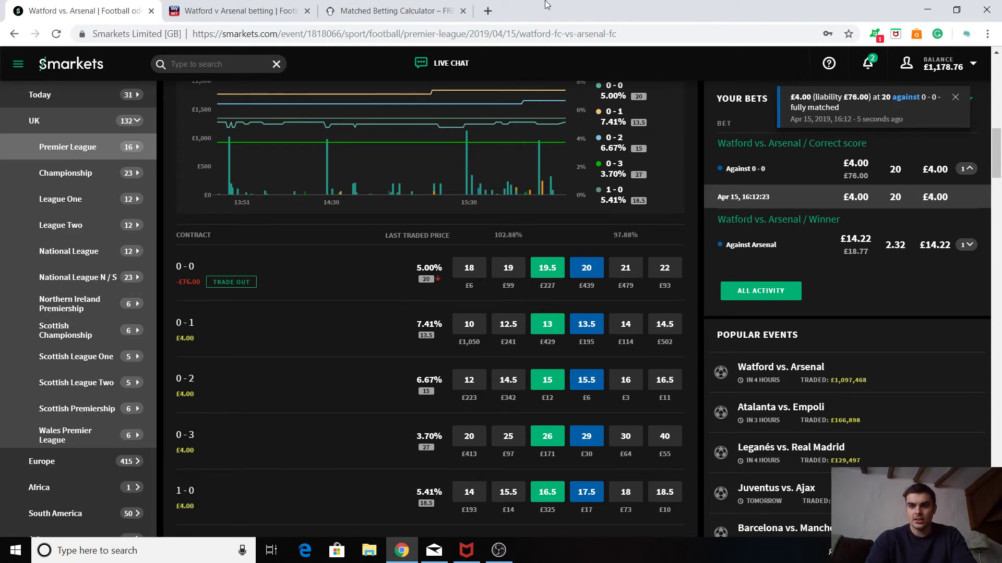
Check the placed bet on Sky Bet, and highlight the overall profit in the OddsMonkey calculator.
click(256, 20)
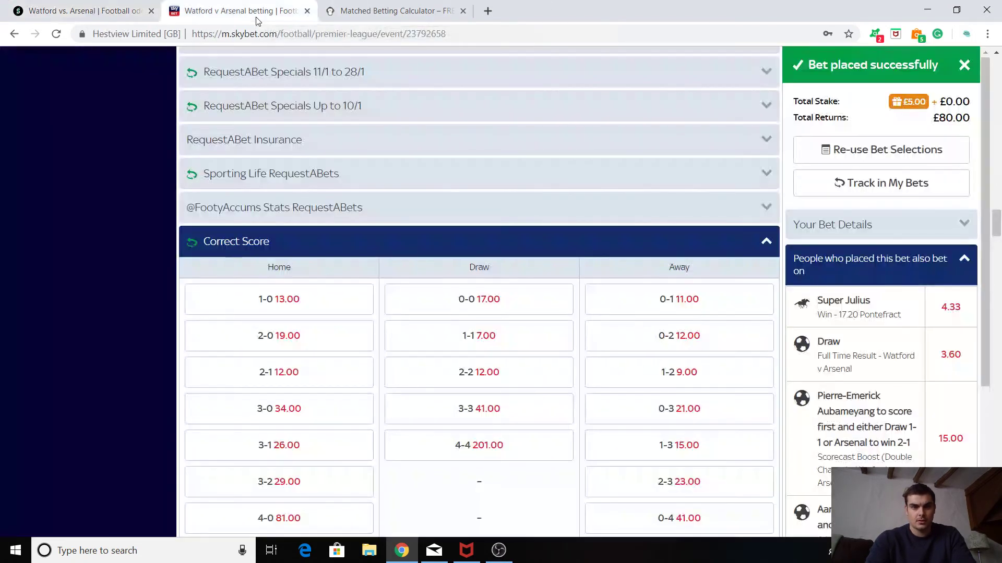
drag(996, 219, 997, 208)
click(374, 6)
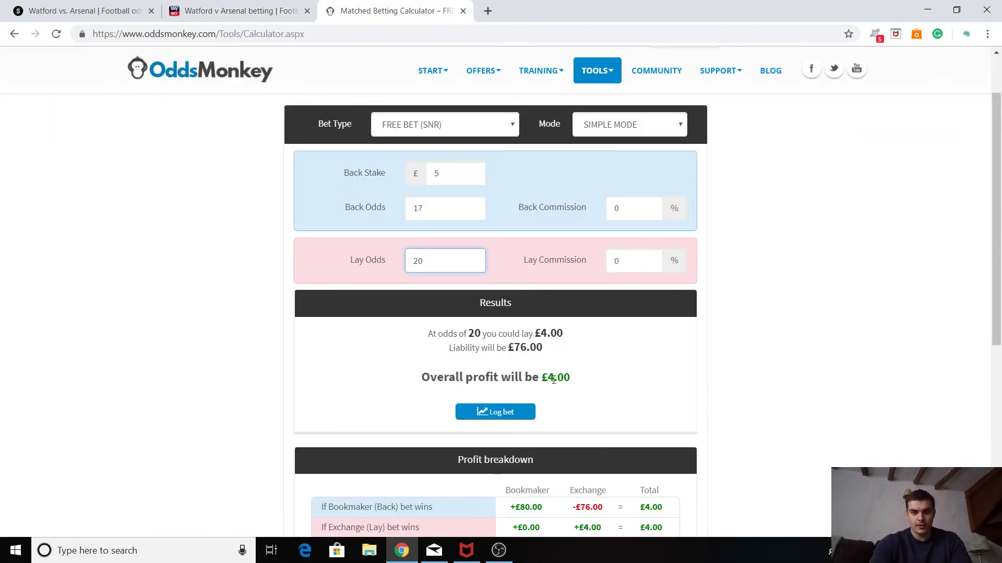
drag(550, 375, 575, 380)
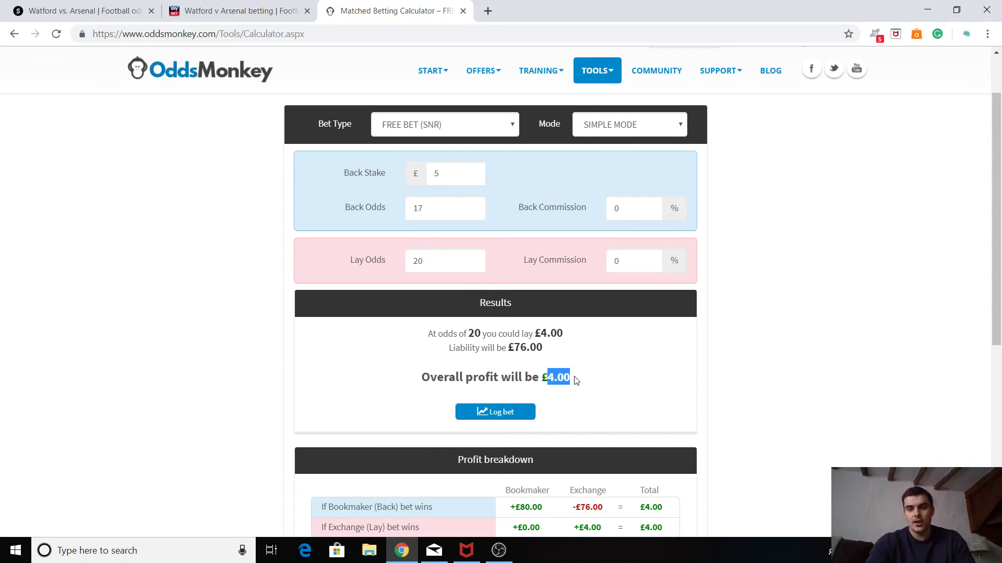
Set the calculator's back stake to £20, and highlight the overall profit and the stake.
click(452, 174)
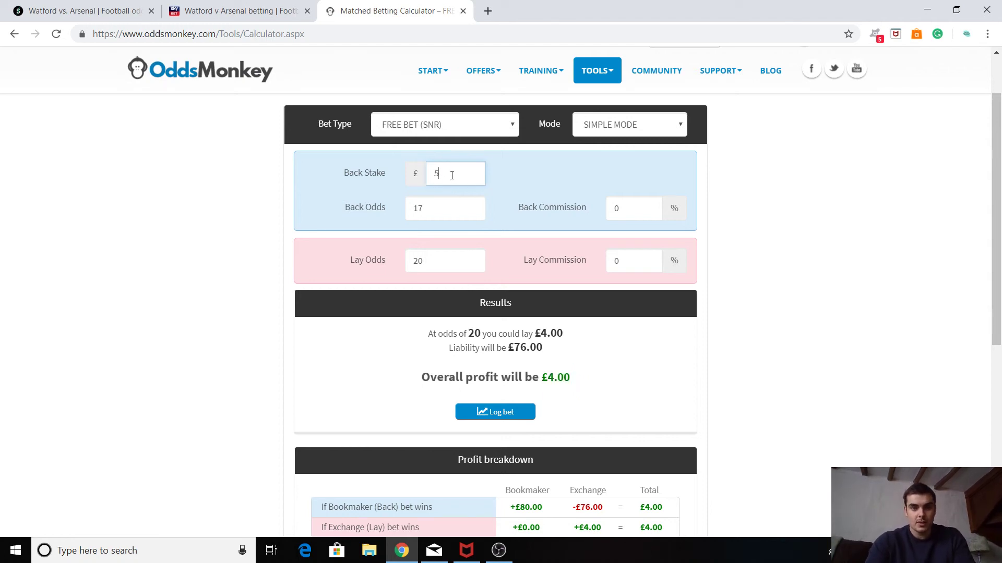
key(BackSpace)
text(3)
key(BackSpace)
text(20)
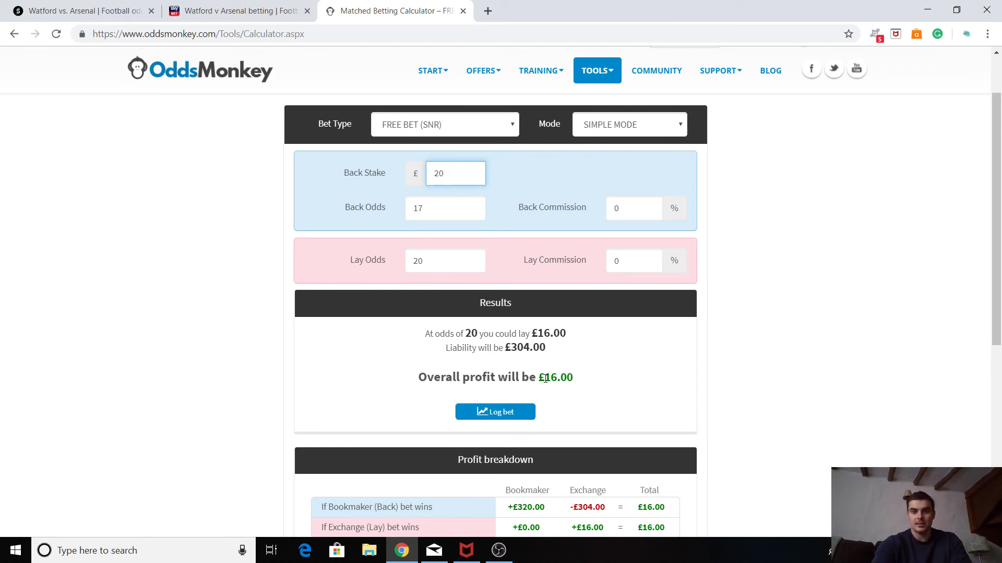
drag(545, 379, 578, 382)
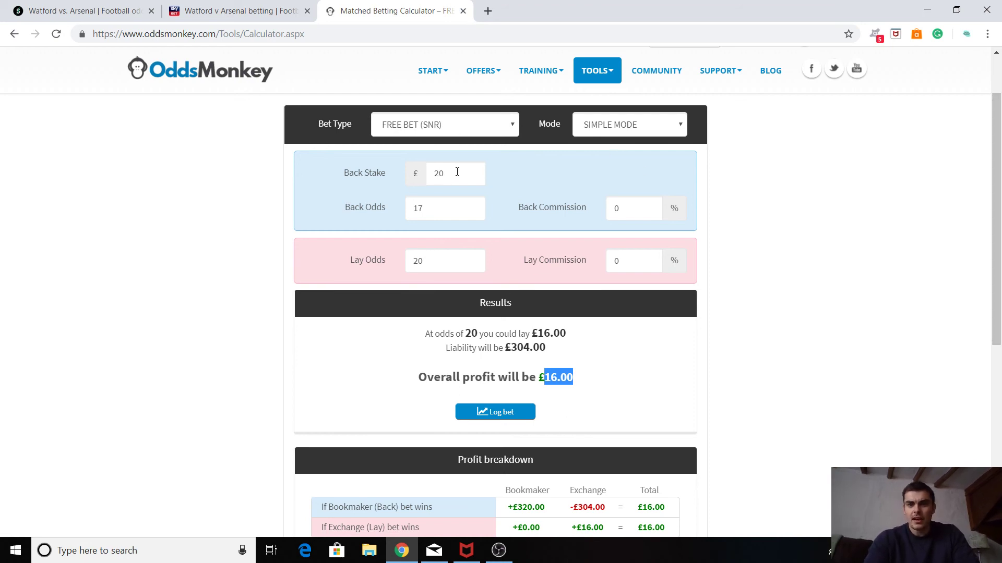
drag(457, 172, 415, 175)
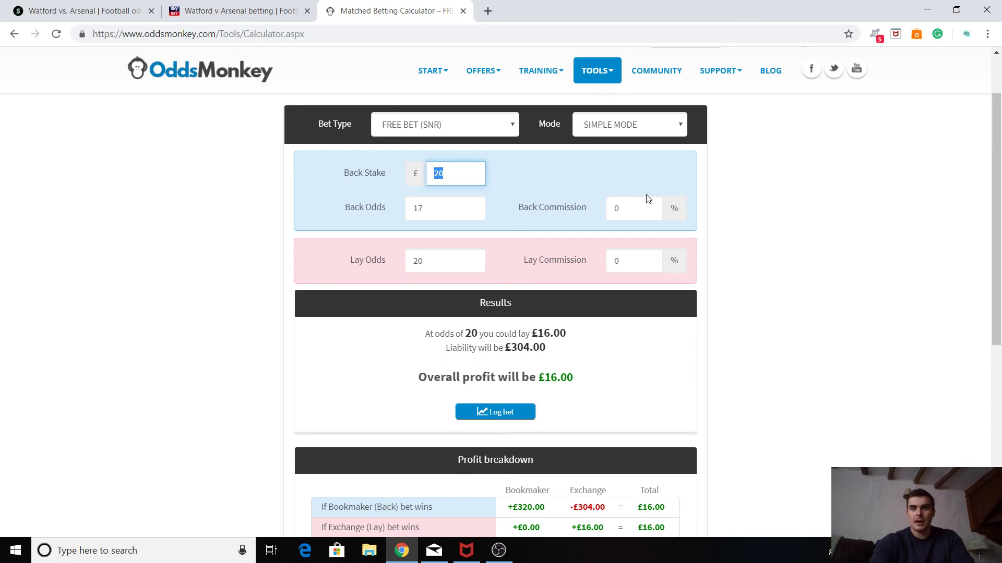
click(379, 120)
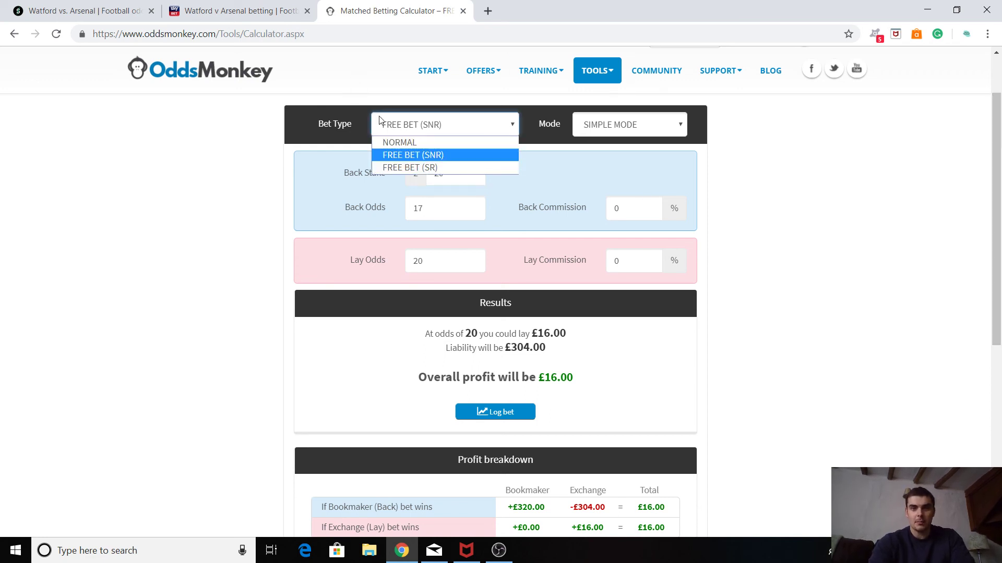
mouse_move(426, 88)
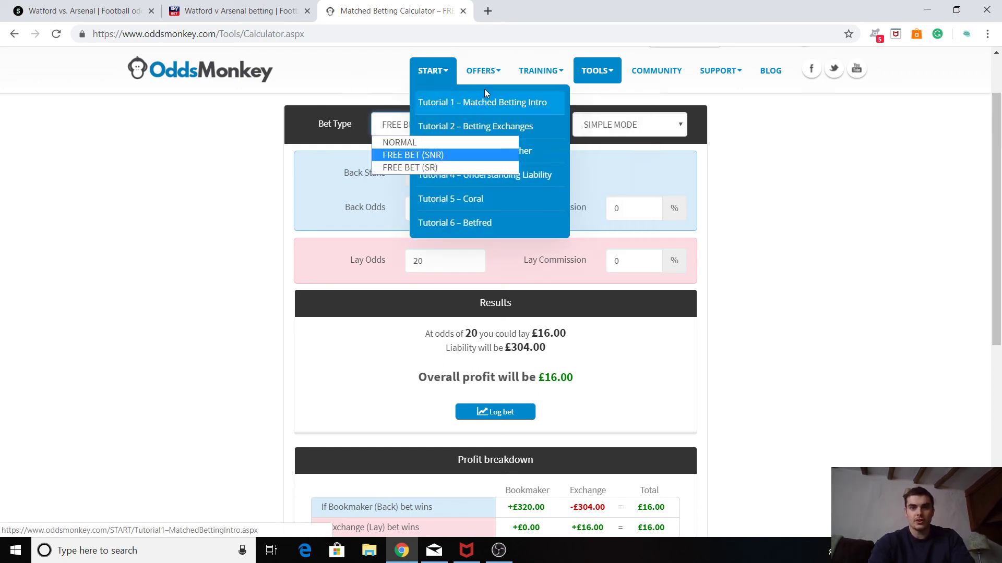
mouse_move(582, 78)
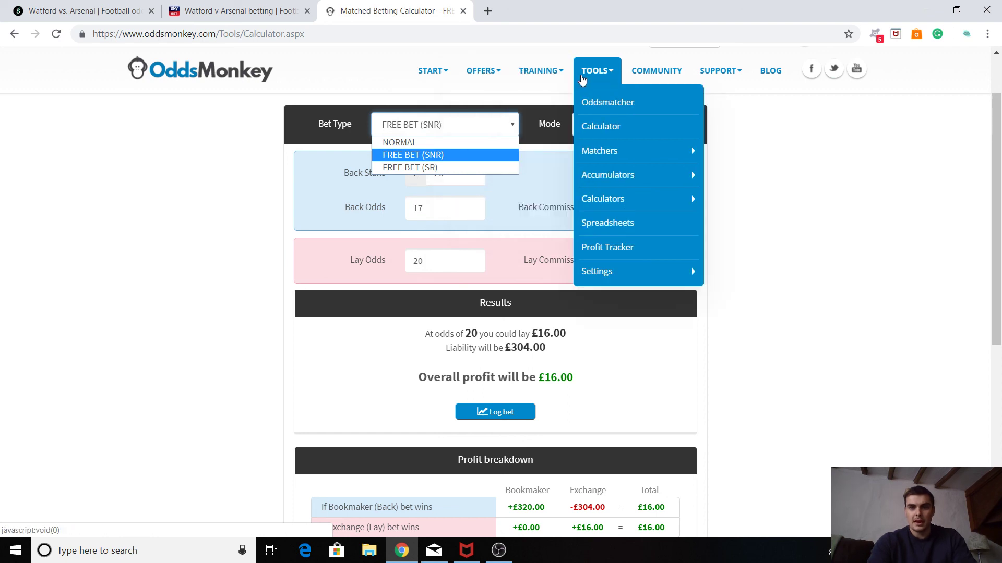
click(817, 165)
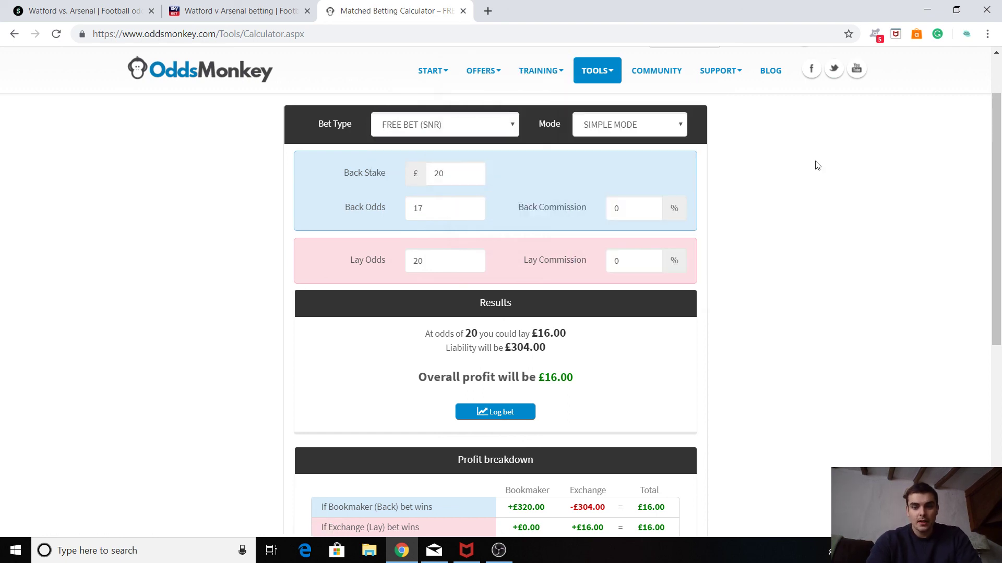
click(505, 556)
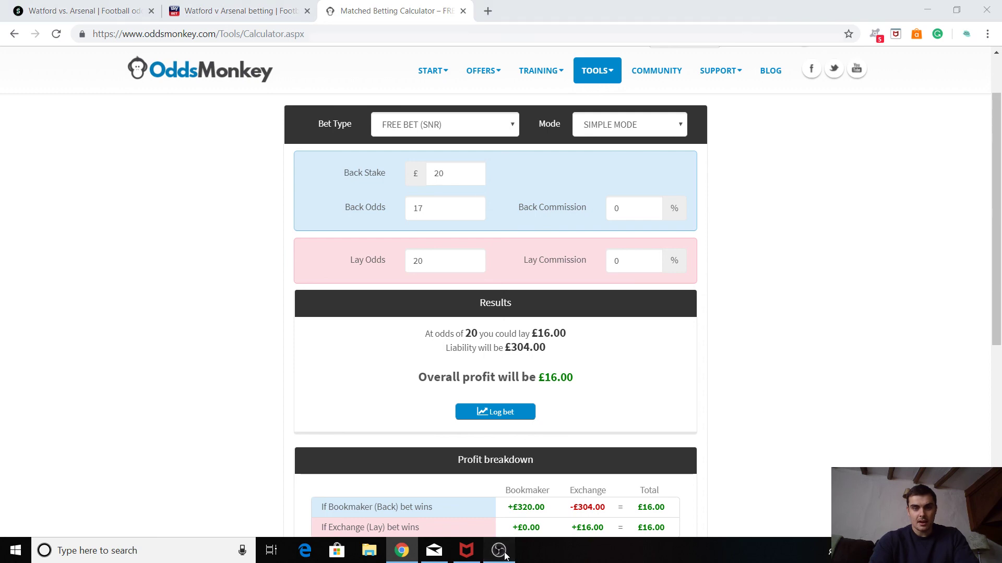